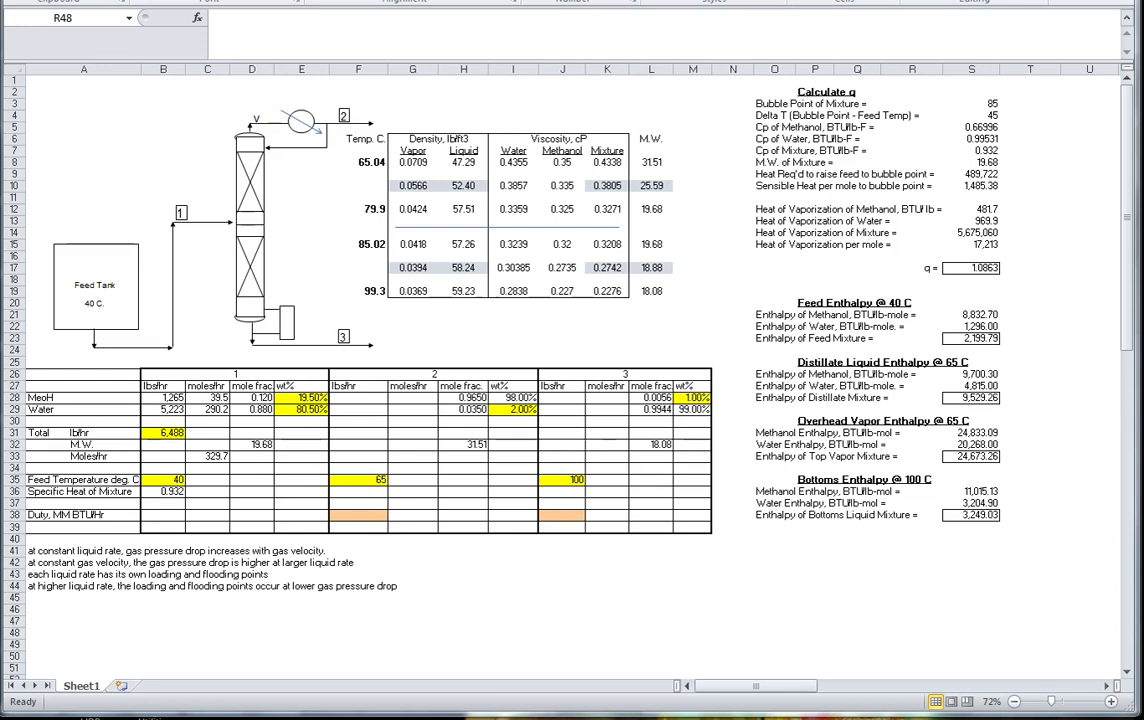
# Switch to the browser and go back to the Methanol physical and chemical properties page.
pyautogui.click(911, 633)
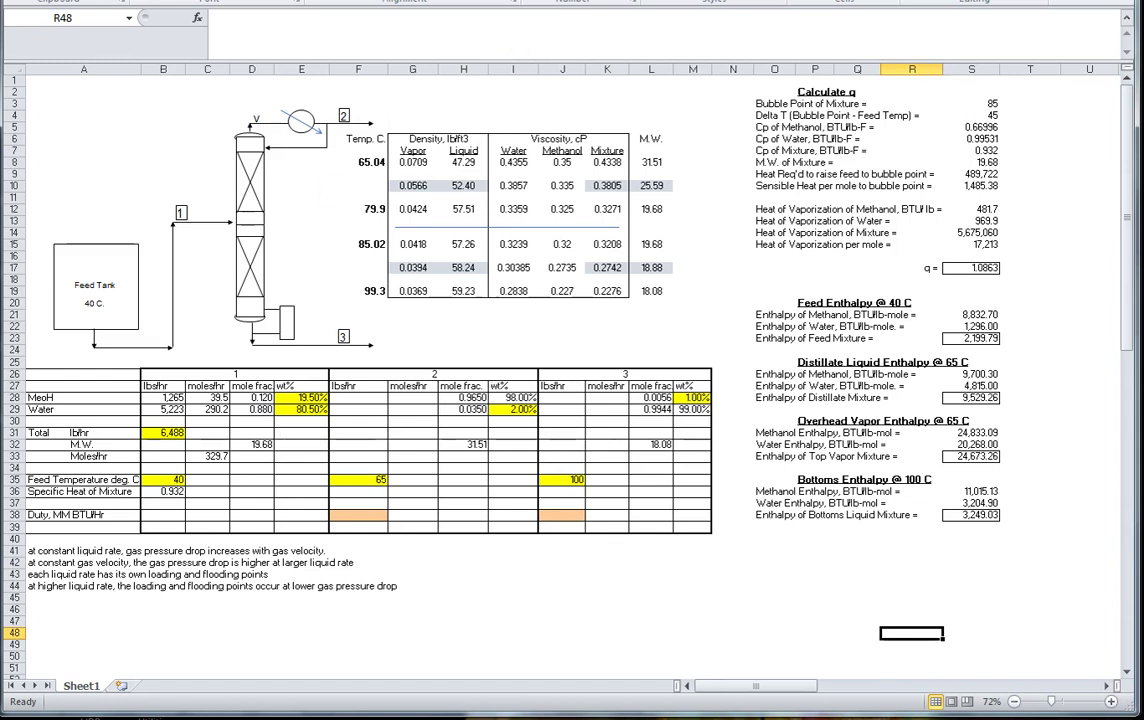
pyautogui.hotkey('alt', 'Tab')
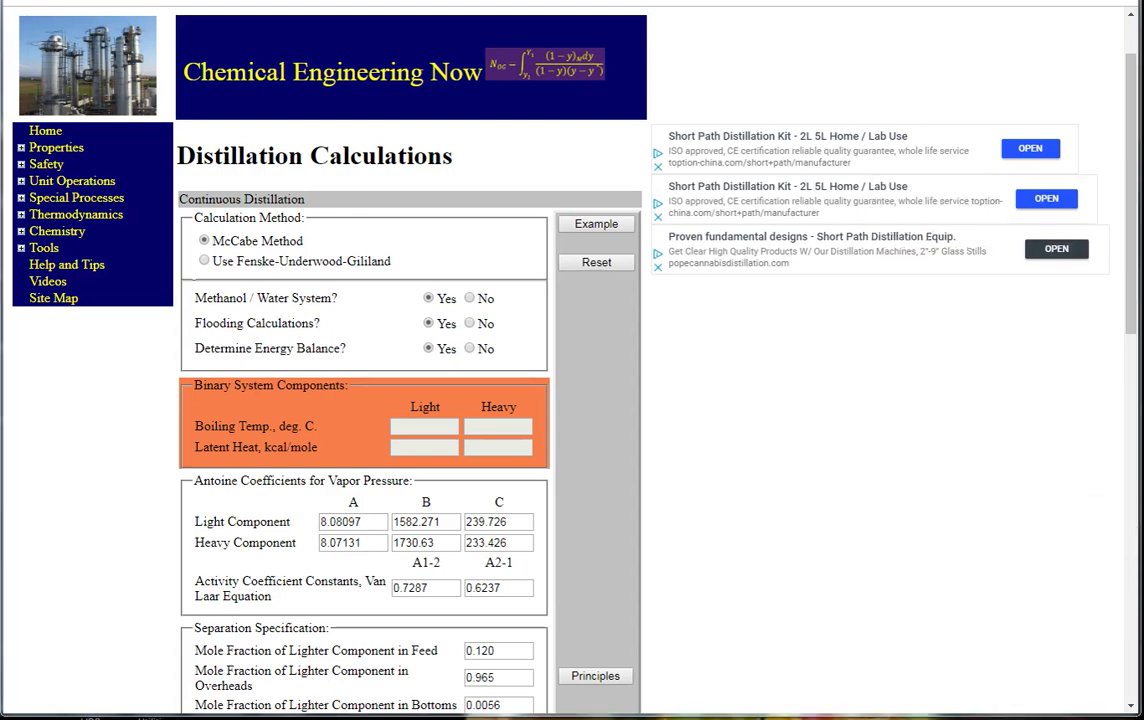
pyautogui.hotkey('alt', 'Left')
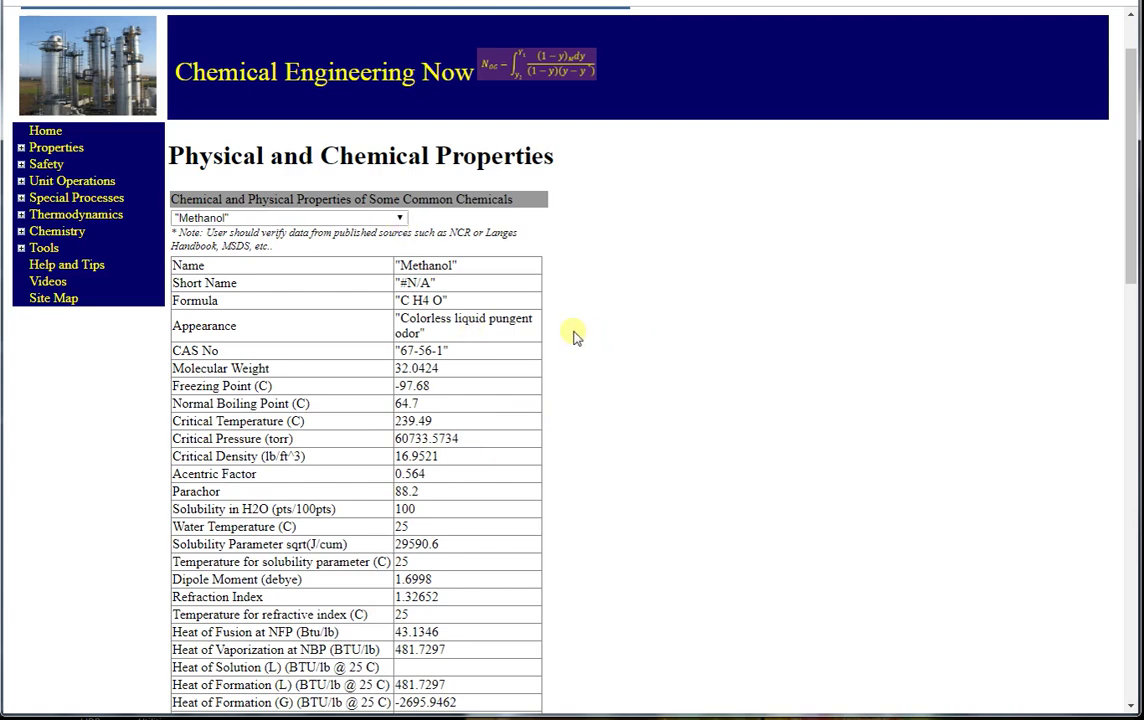
# Scroll down through the Methanol properties table and back up to the top.
pyautogui.scroll(-1, 569, 337)
pyautogui.scroll(-9, 569, 337)
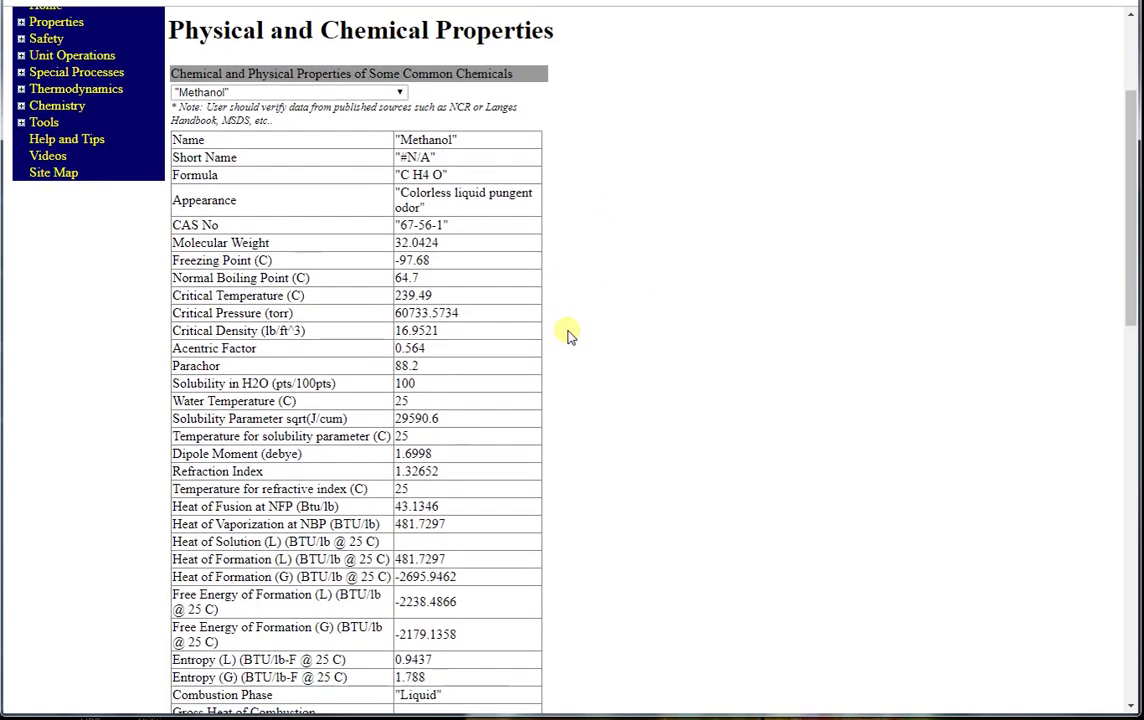
pyautogui.scroll(-8, 569, 337)
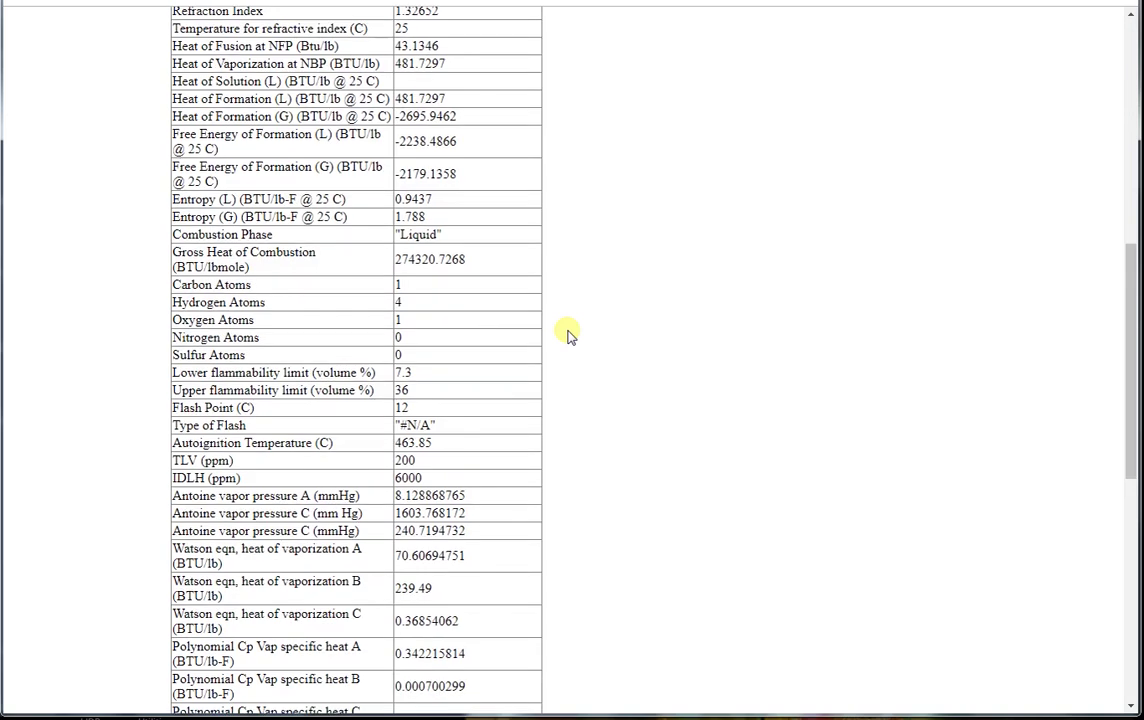
pyautogui.scroll(-4, 569, 337)
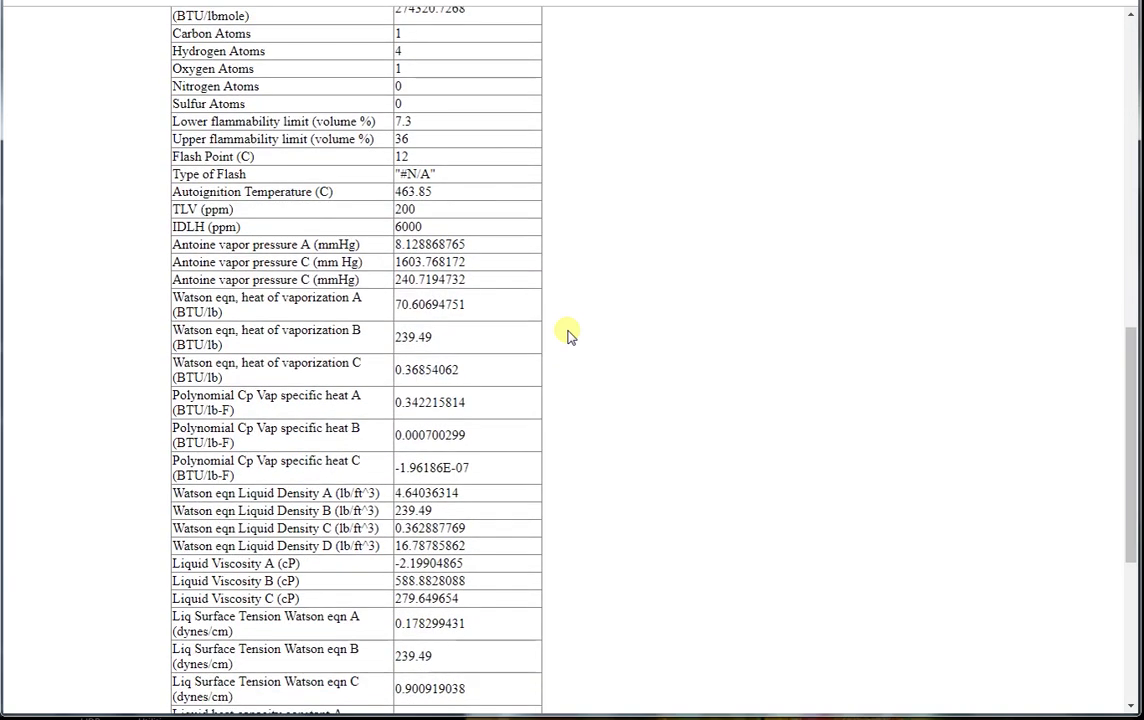
pyautogui.scroll(-4, 569, 337)
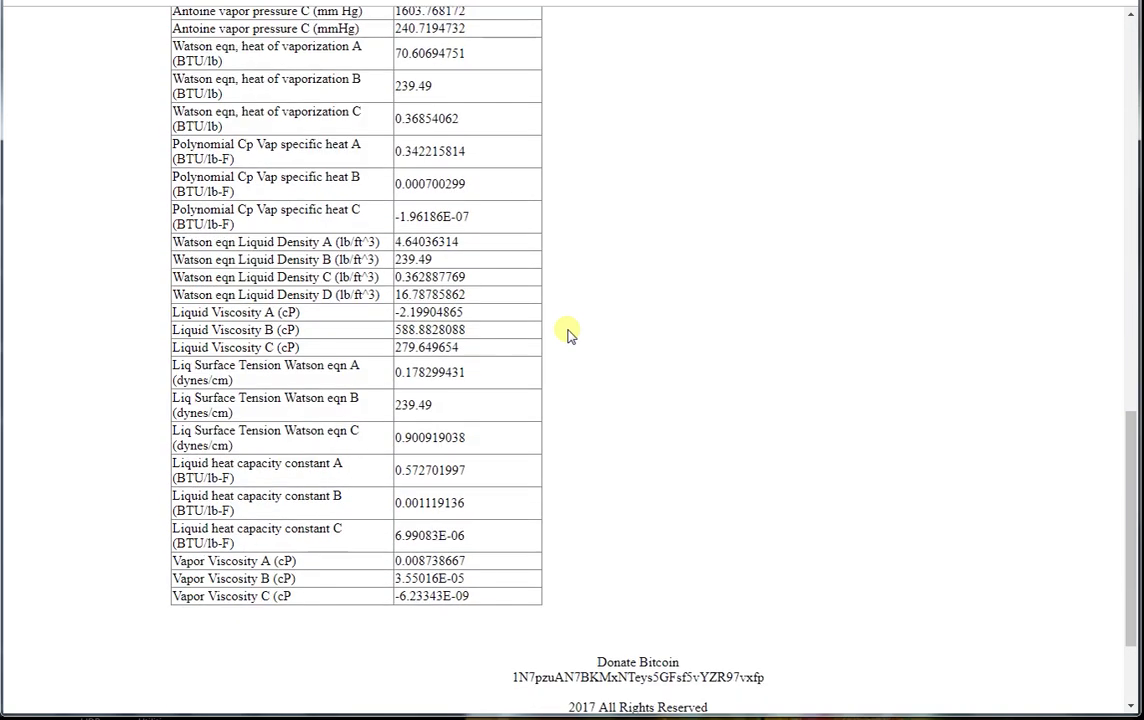
pyautogui.scroll(2, 569, 337)
pyautogui.scroll(2, 569, 334)
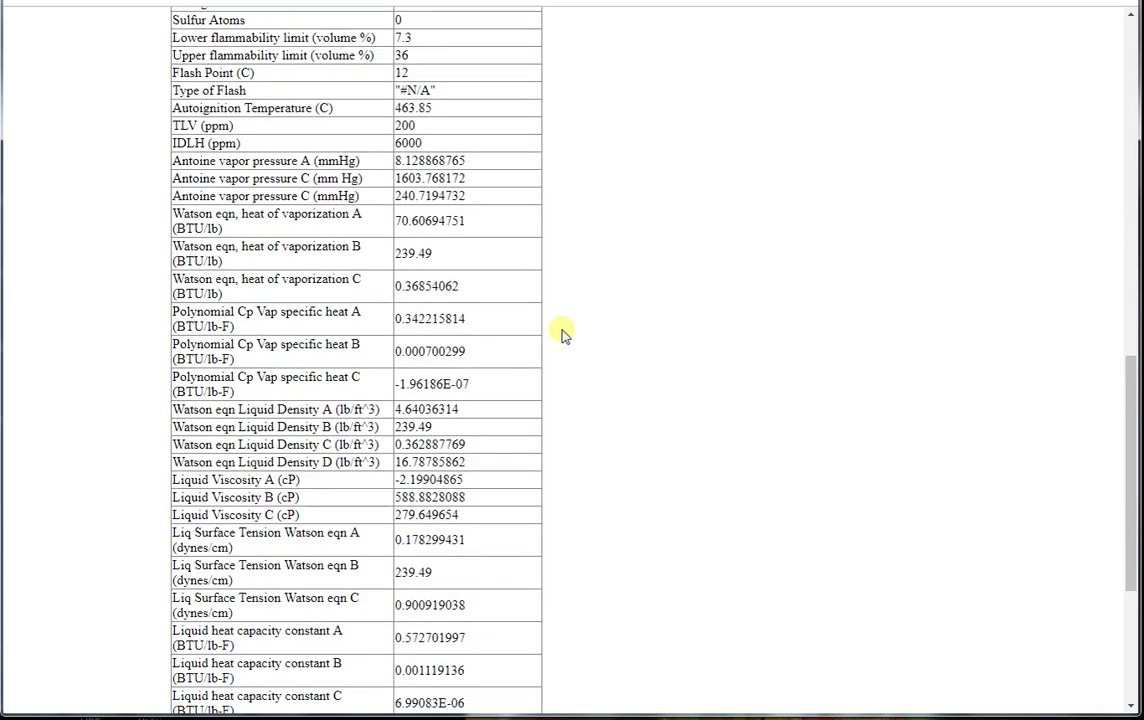
pyautogui.scroll(4, 570, 334)
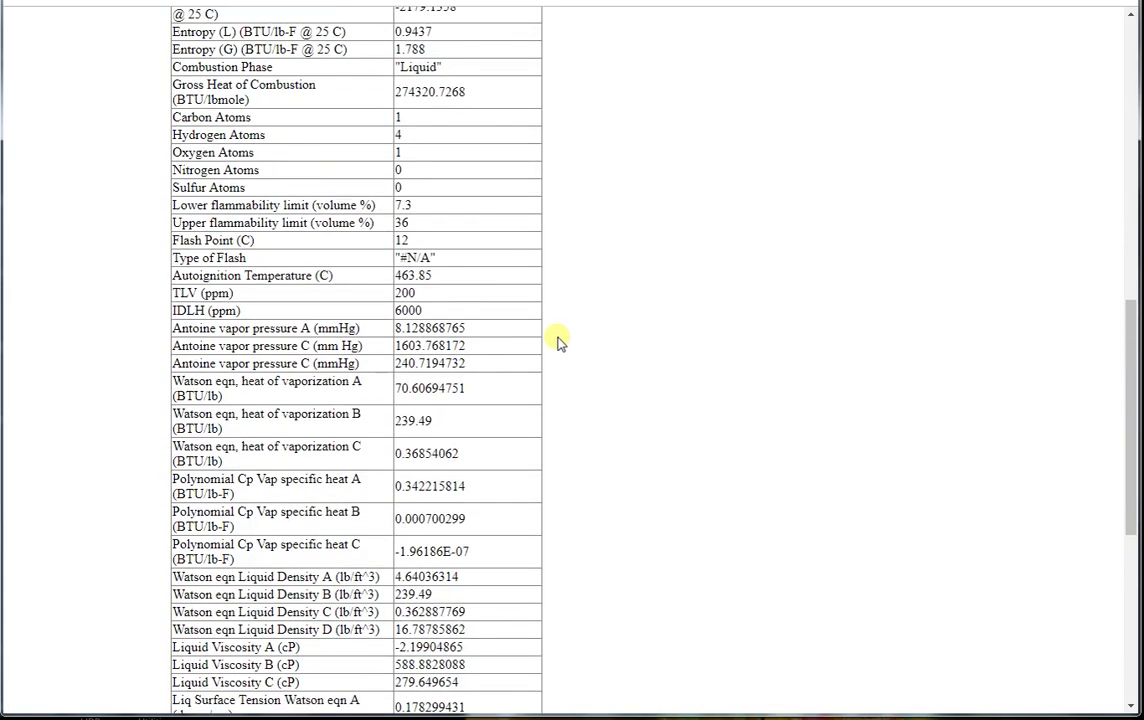
pyautogui.scroll(2, 557, 340)
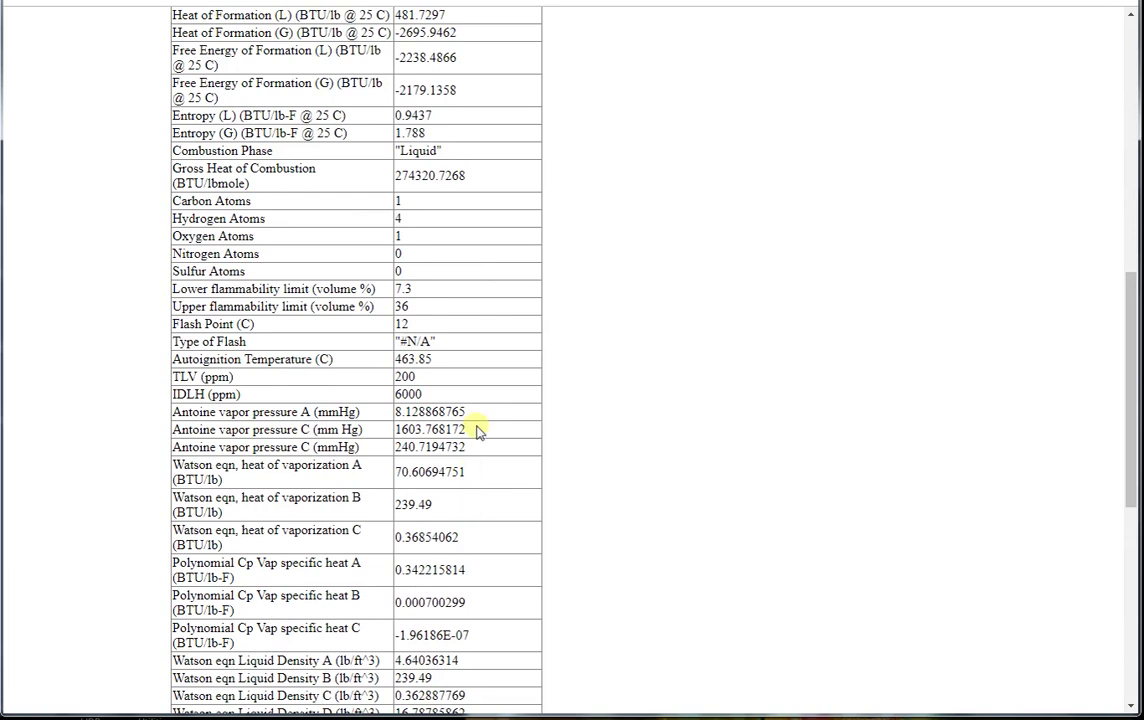
pyautogui.scroll(10, 473, 425)
pyautogui.scroll(2, 475, 427)
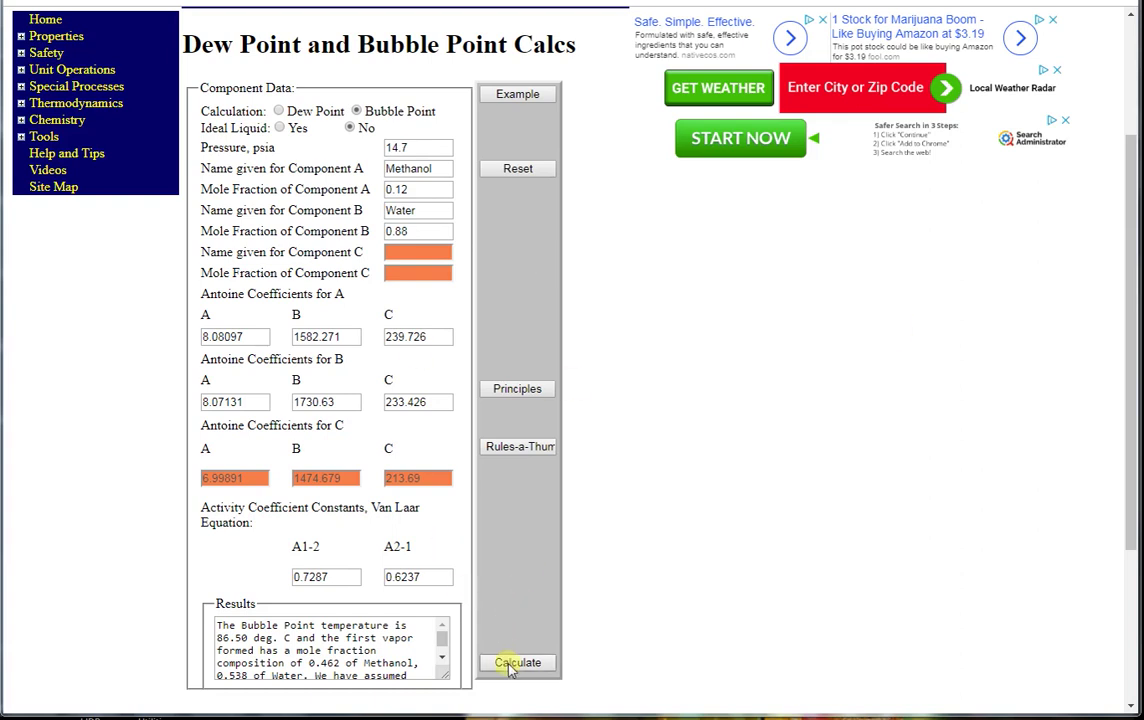
# Select the bubble point result of 86.50 °C for 0.12 methanol at 14.7 psia.
pyautogui.moveTo(218, 626); pyautogui.dragTo(340, 650)
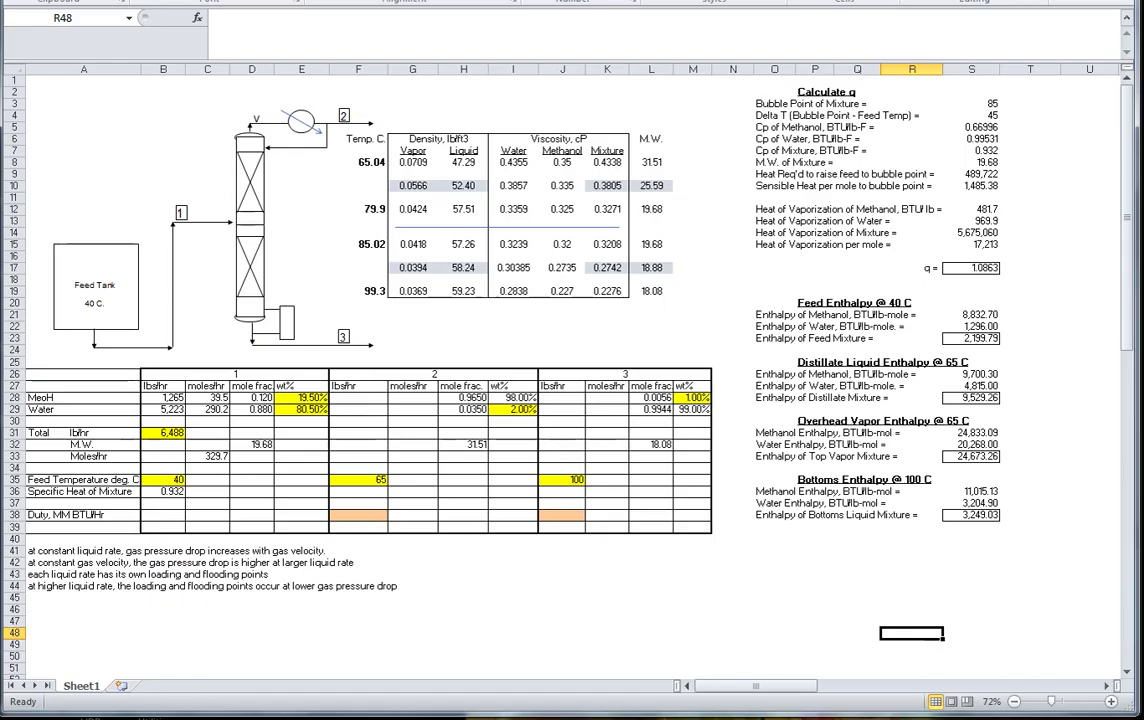
# Trace the q = 1.0863 formulas: Delta T, methanol and water Cp, sensible and vaporization heats.
pyautogui.hotkey('alt', 'Tab')
pyautogui.moveTo(845, 115); pyautogui.dragTo(985, 128)
pyautogui.click(827, 131)
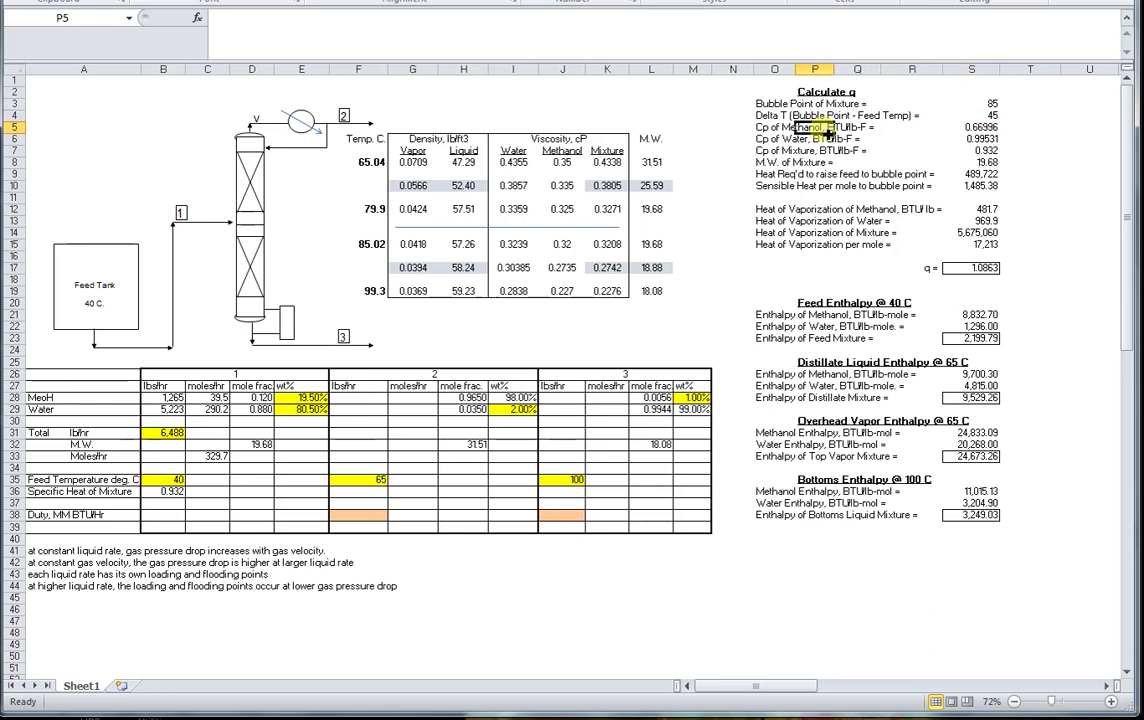
pyautogui.click(968, 128)
pyautogui.click(975, 139)
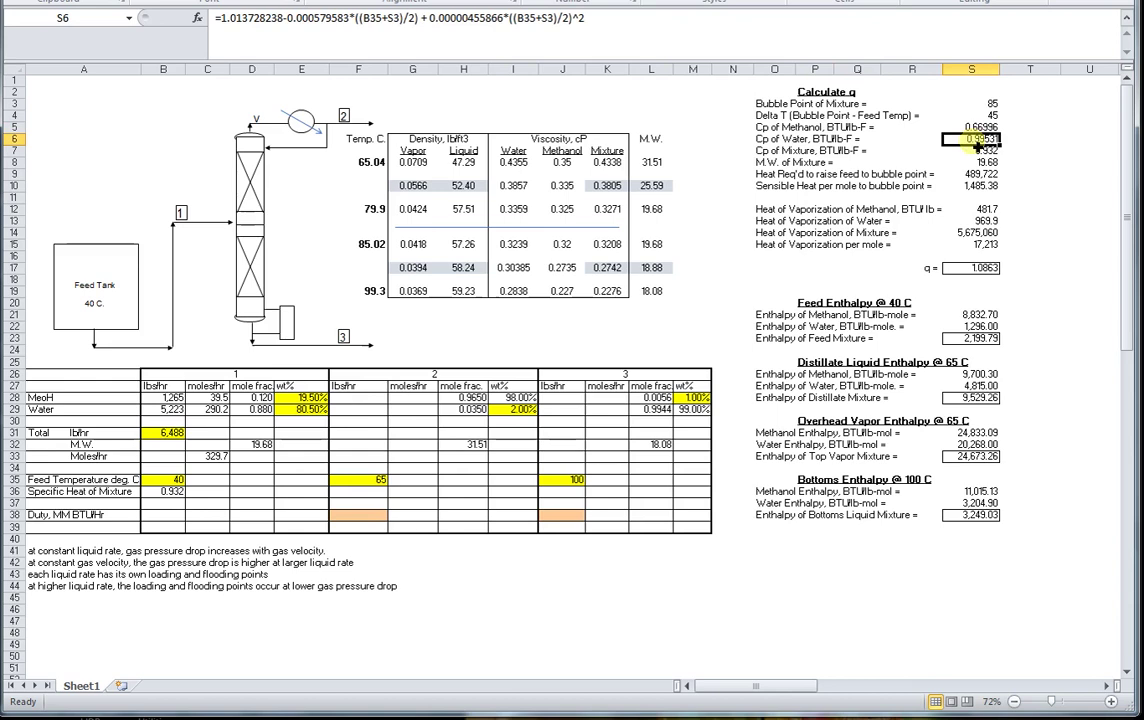
pyautogui.click(972, 175)
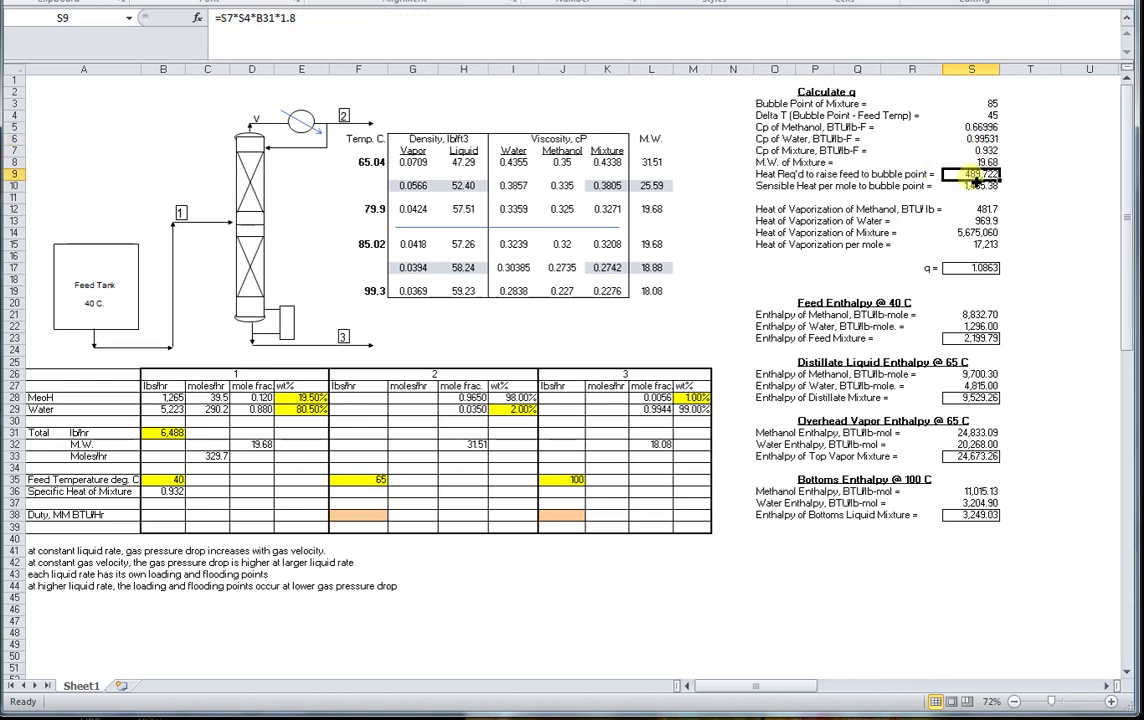
pyautogui.click(973, 187)
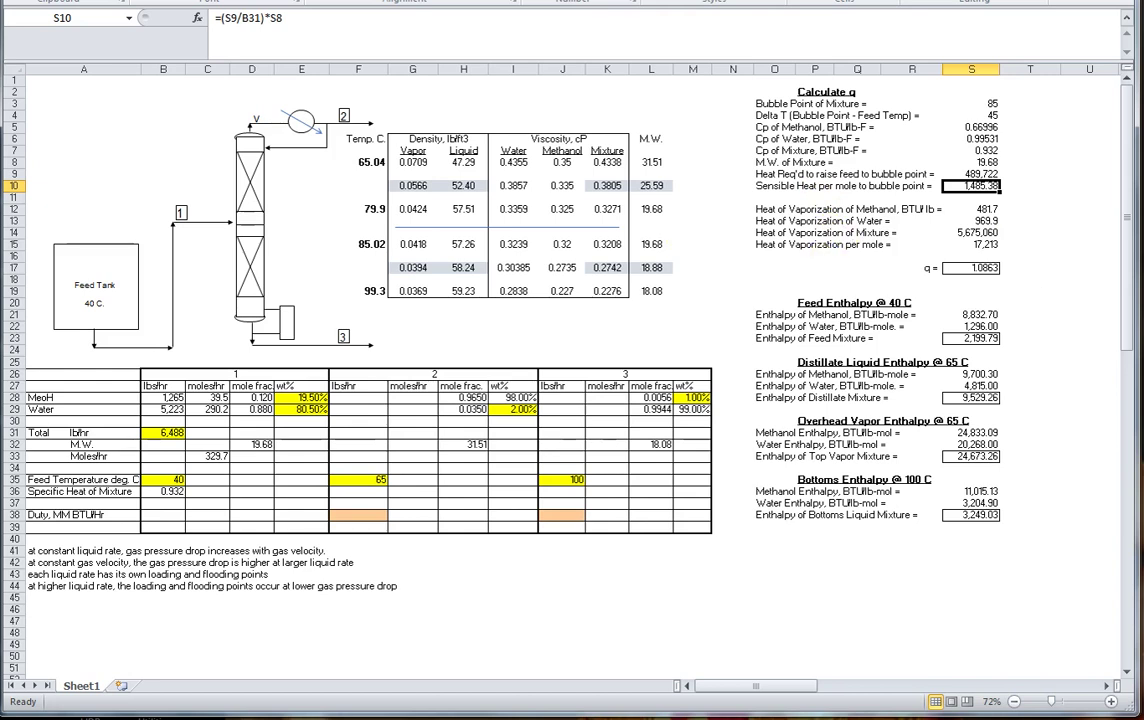
pyautogui.click(978, 247)
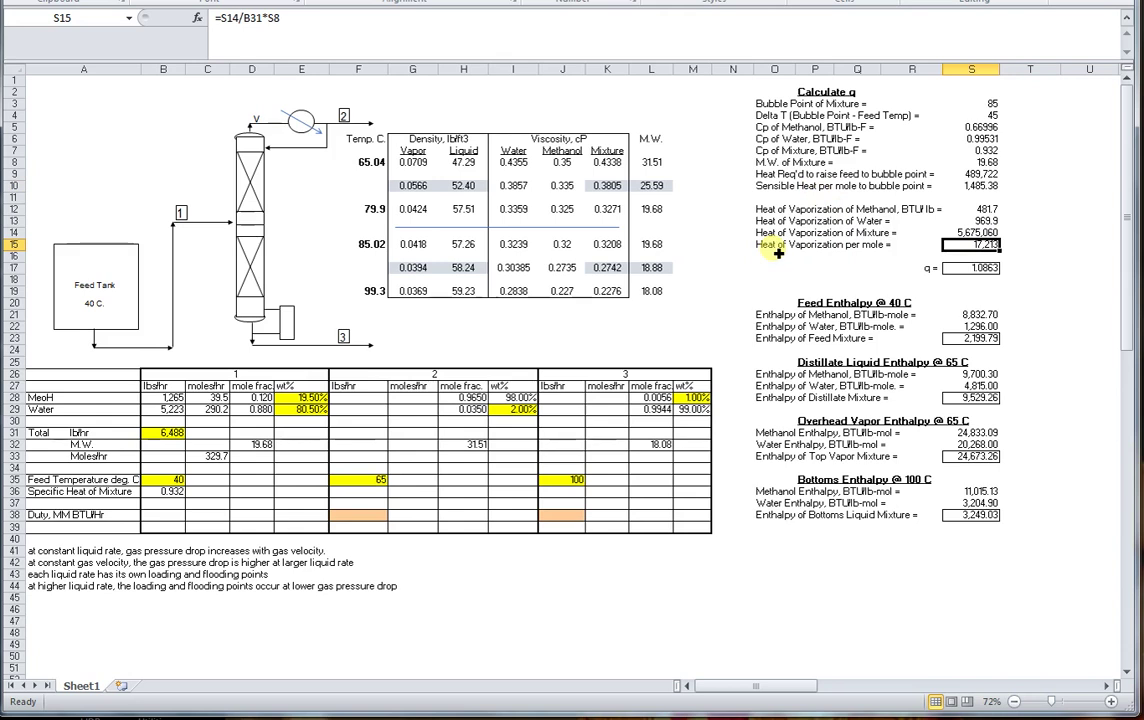
pyautogui.click(982, 271)
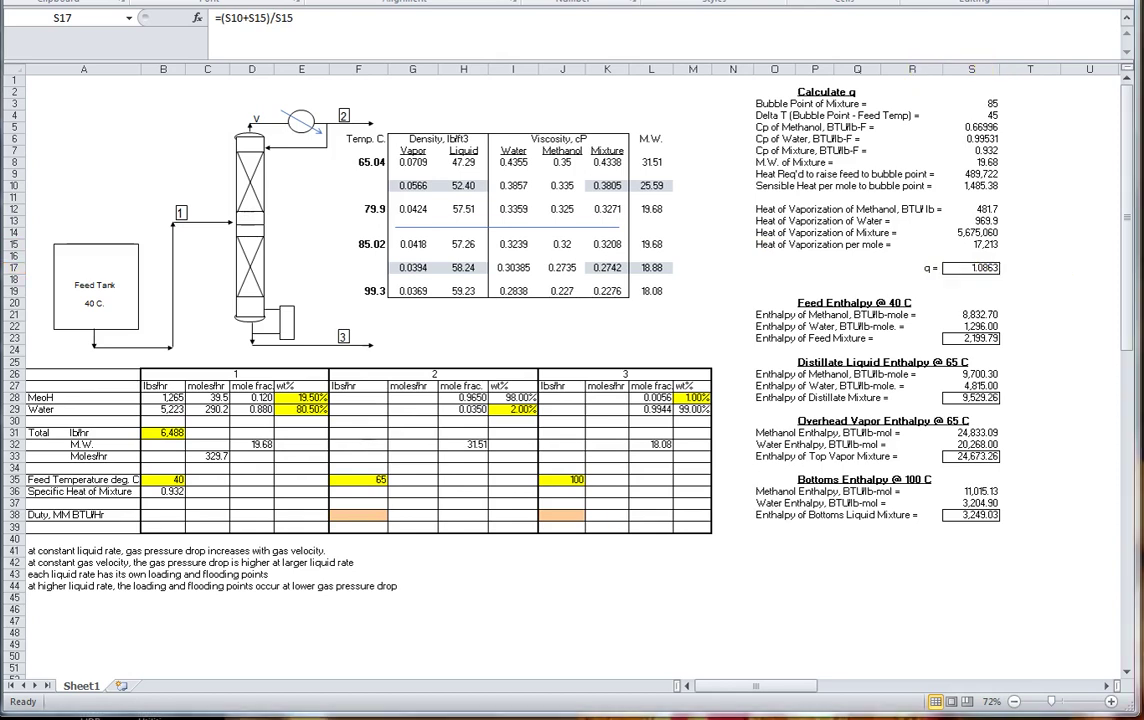
# Return to the distillation calculations page and change the minimum-reflux multiple from 1.25 to 1.5.
pyautogui.hotkey('alt', 'Tab')
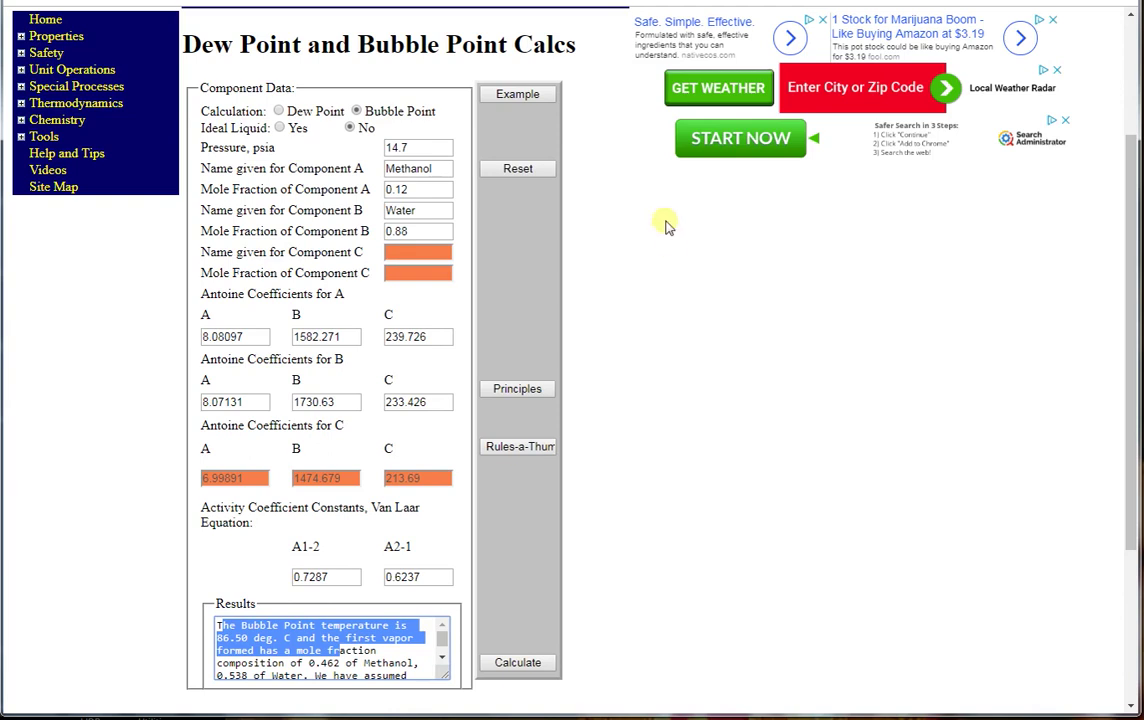
pyautogui.hotkey('alt', 'Left')
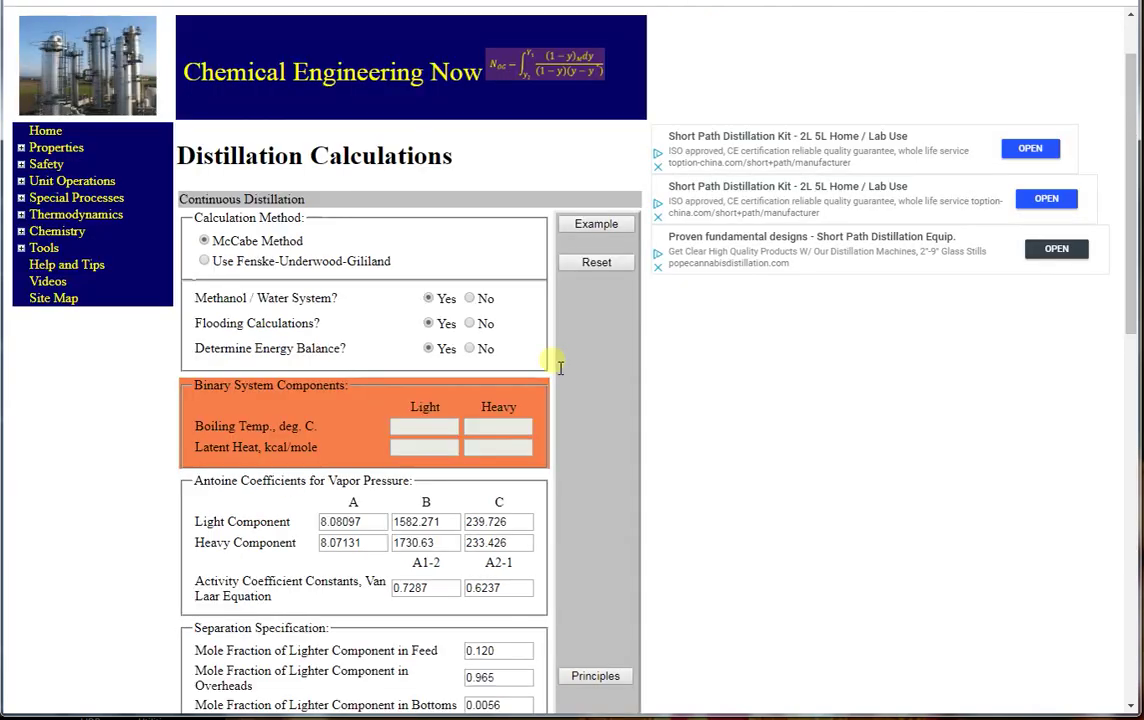
pyautogui.scroll(-1, 322, 522)
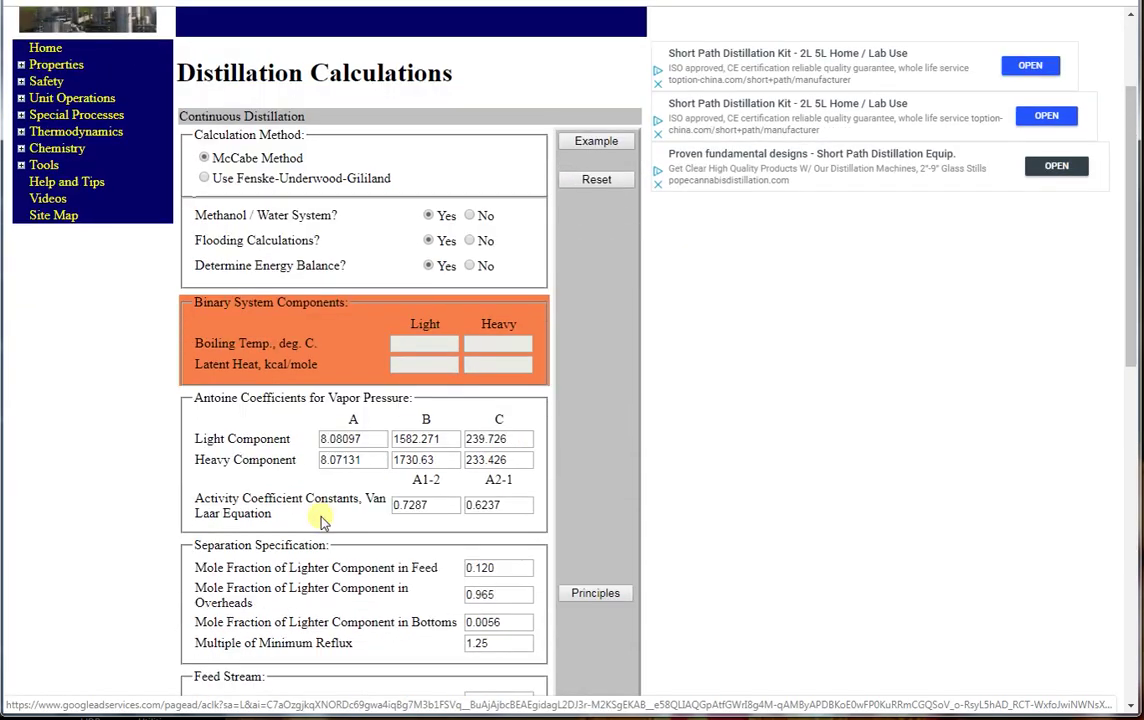
pyautogui.scroll(-1, 322, 432)
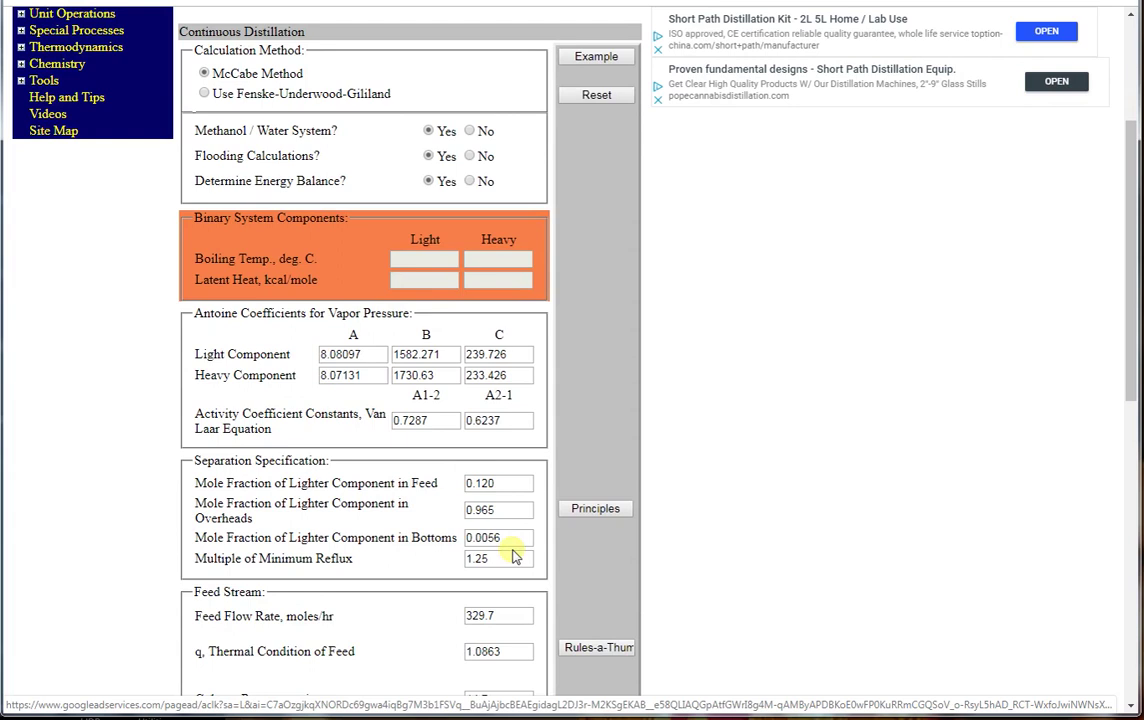
pyautogui.scroll(-1, 512, 556)
pyautogui.click(471, 475)
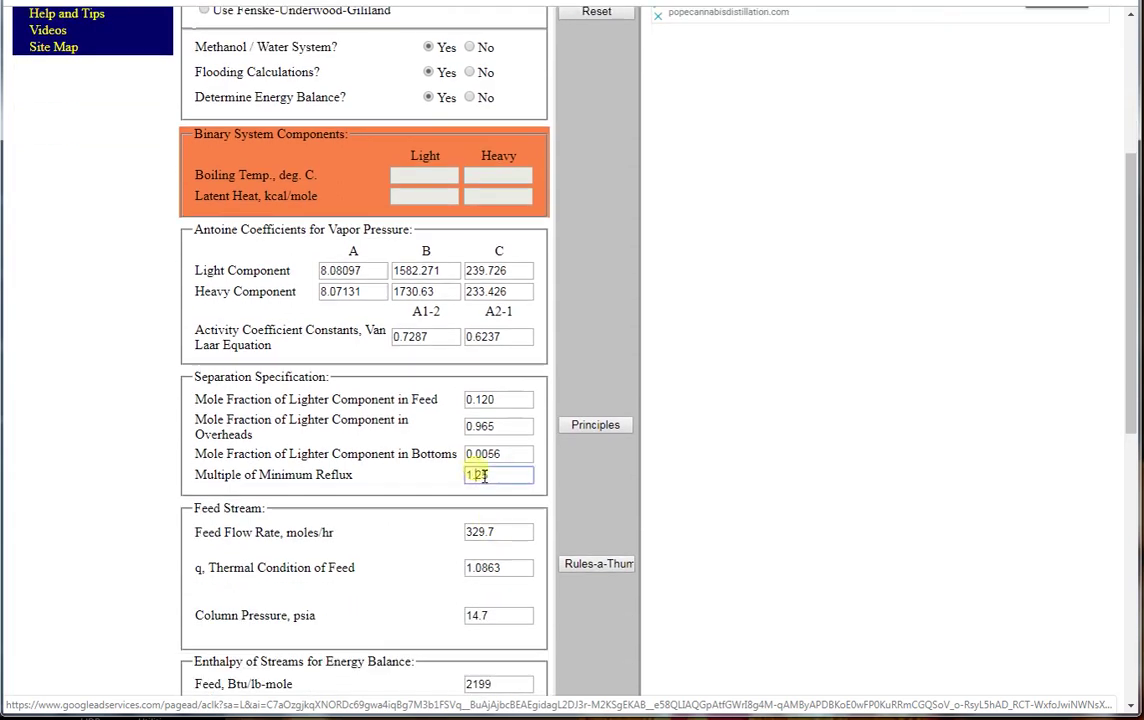
pyautogui.press('Delete')
pyautogui.click(608, 482)
# Recalculate and highlight the result of 21 actual stages with the feed tray at stage 15.
pyautogui.scroll(-1, 585, 525)
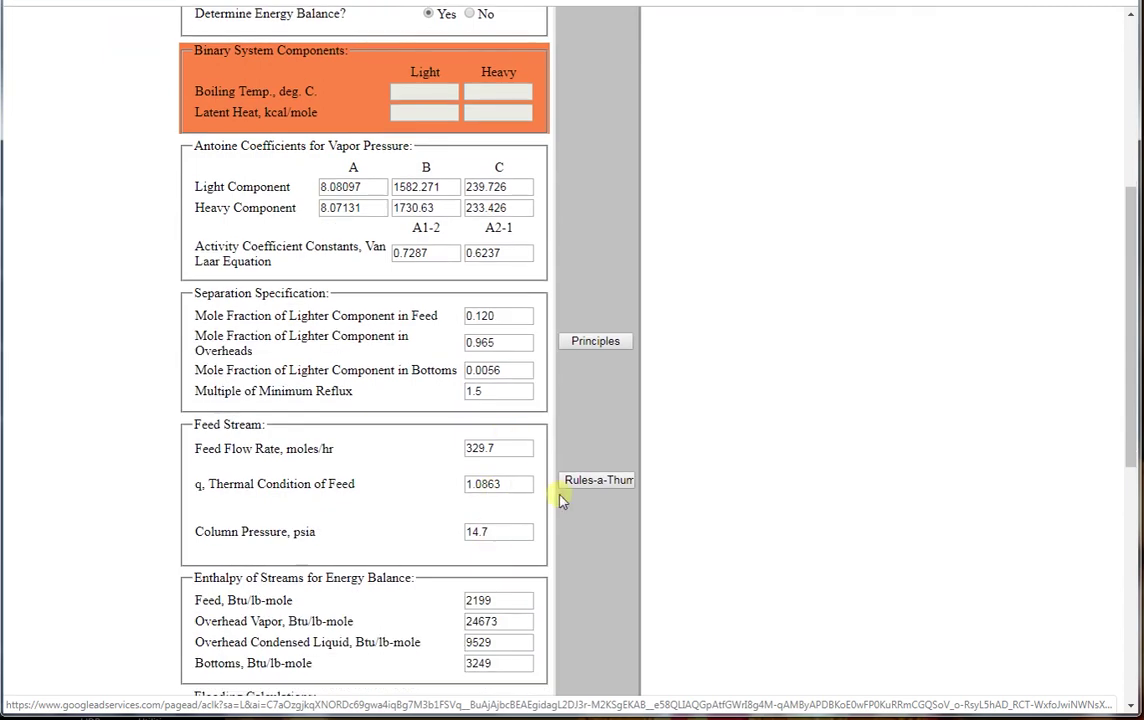
pyautogui.scroll(1, 570, 480)
pyautogui.scroll(2, 590, 446)
pyautogui.scroll(-8, 592, 430)
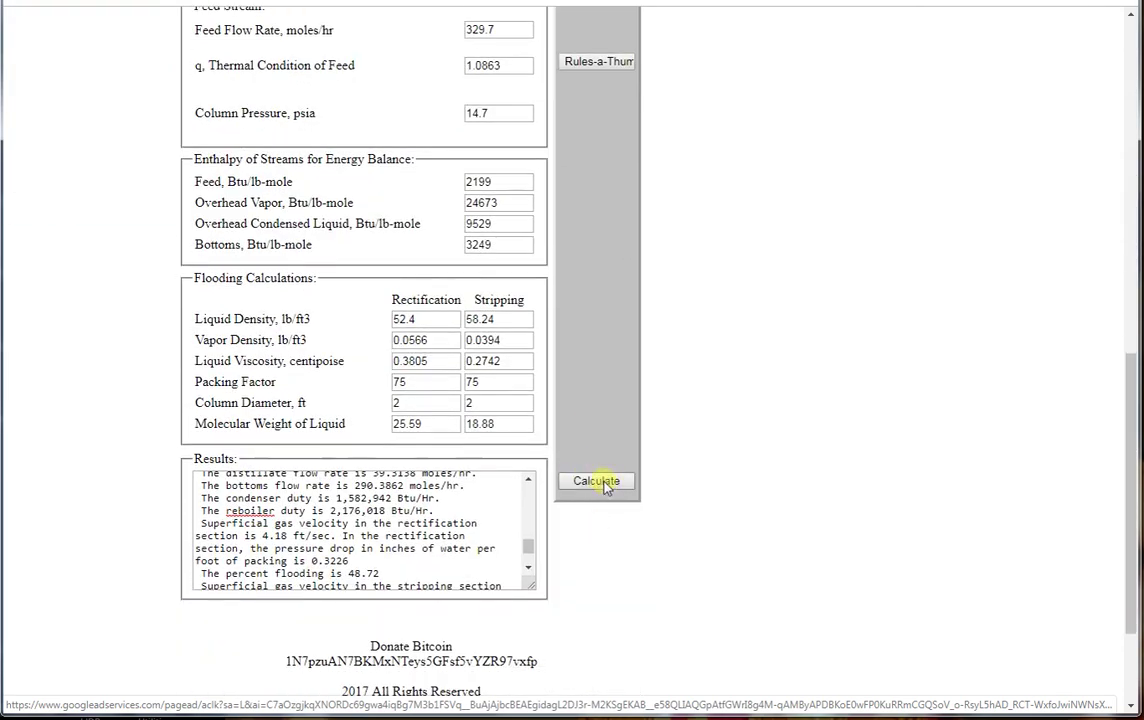
pyautogui.scroll(5, 535, 508)
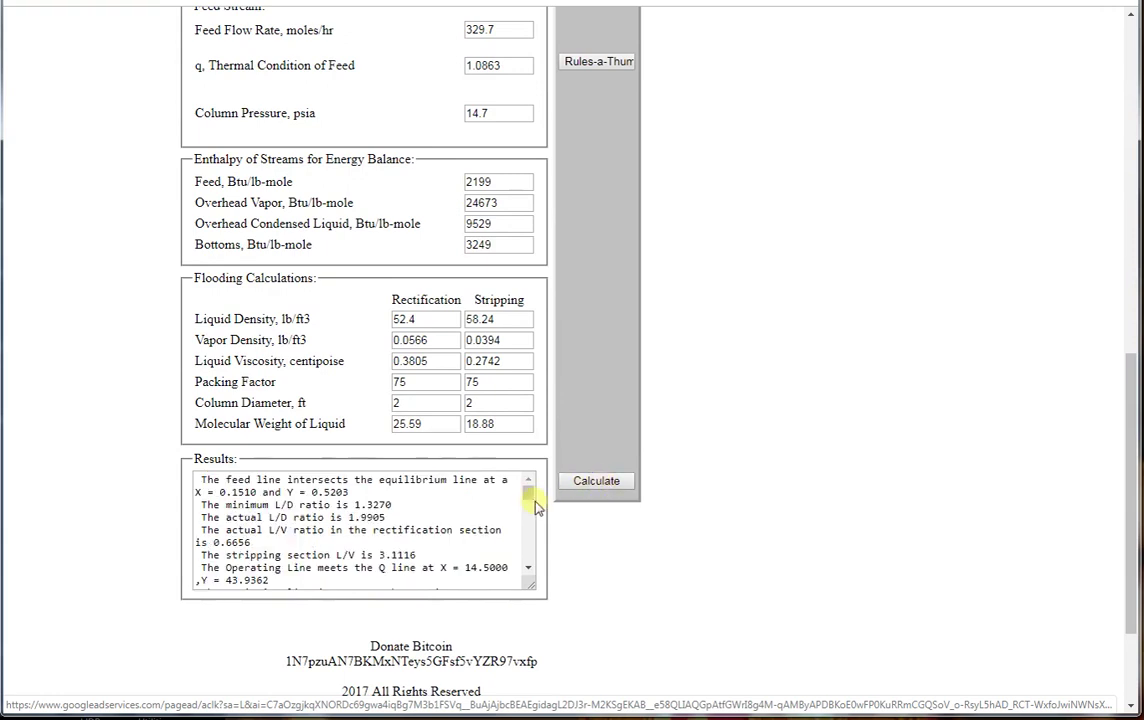
pyautogui.click(530, 570)
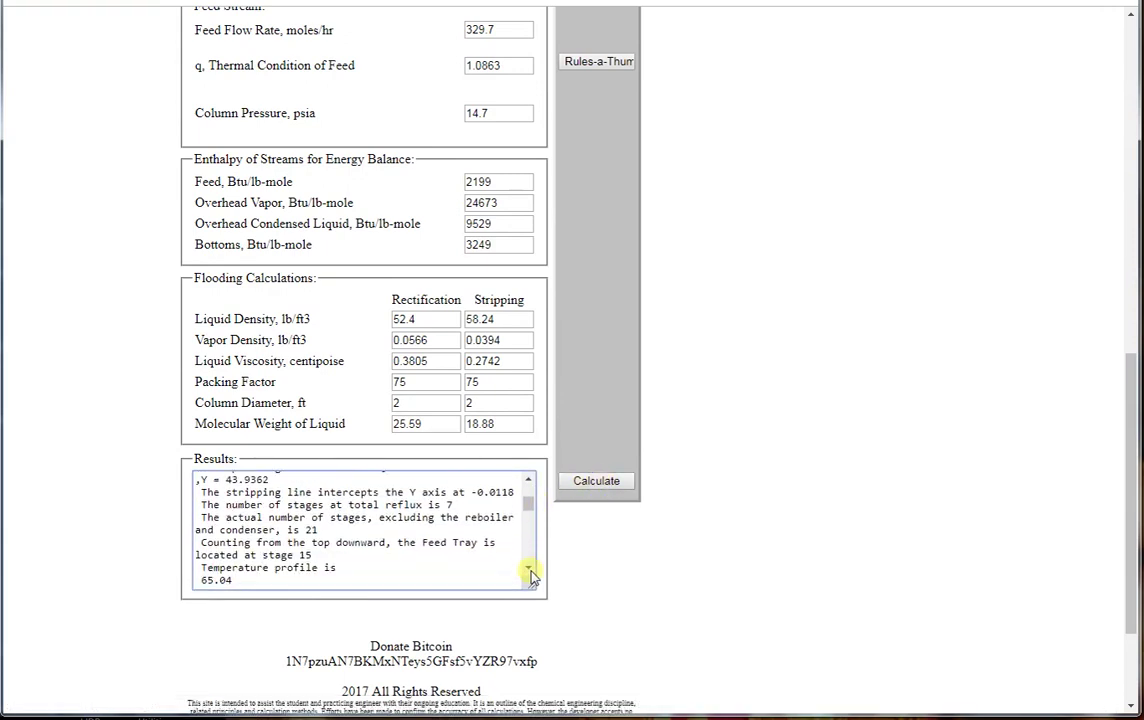
pyautogui.click(530, 570)
pyautogui.click(310, 505)
pyautogui.doubleClick(311, 496)
pyautogui.doubleClick(304, 521)
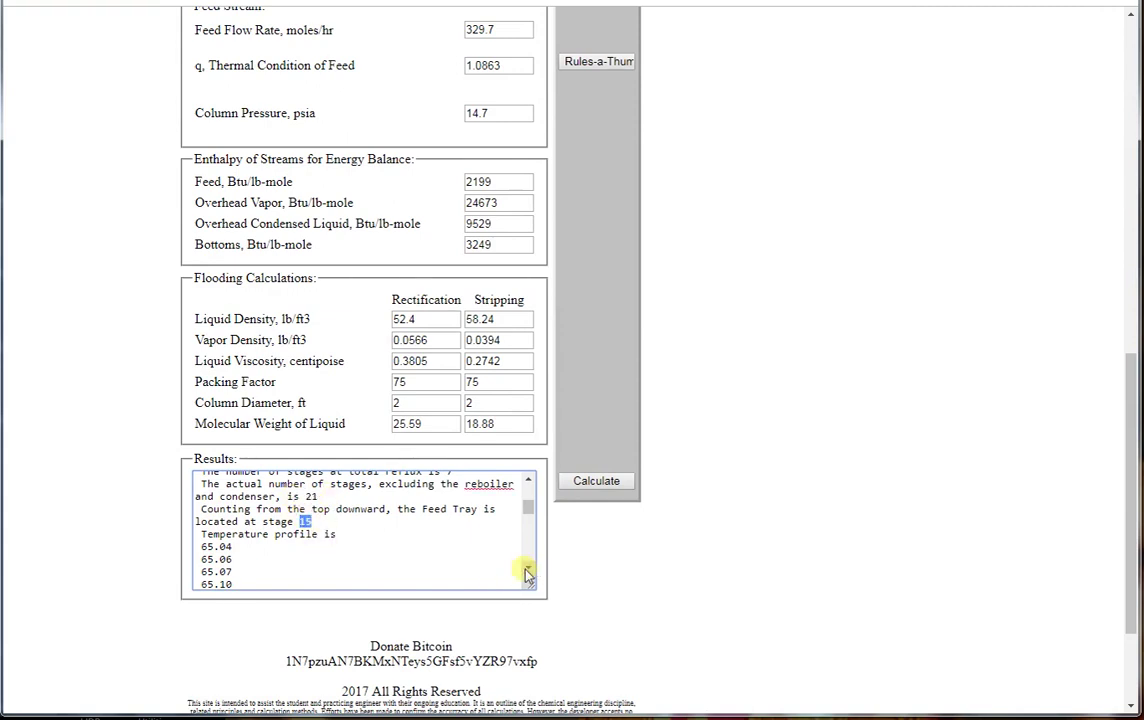
pyautogui.scroll(-4, 529, 570)
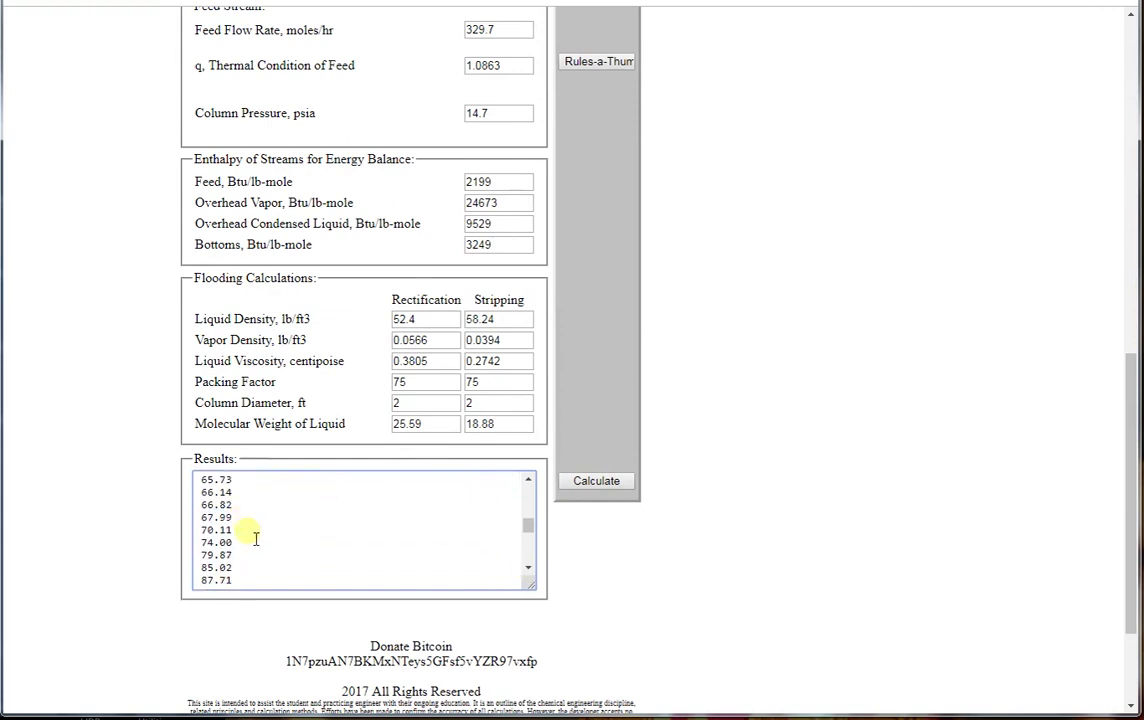
pyautogui.scroll(-2, 256, 538)
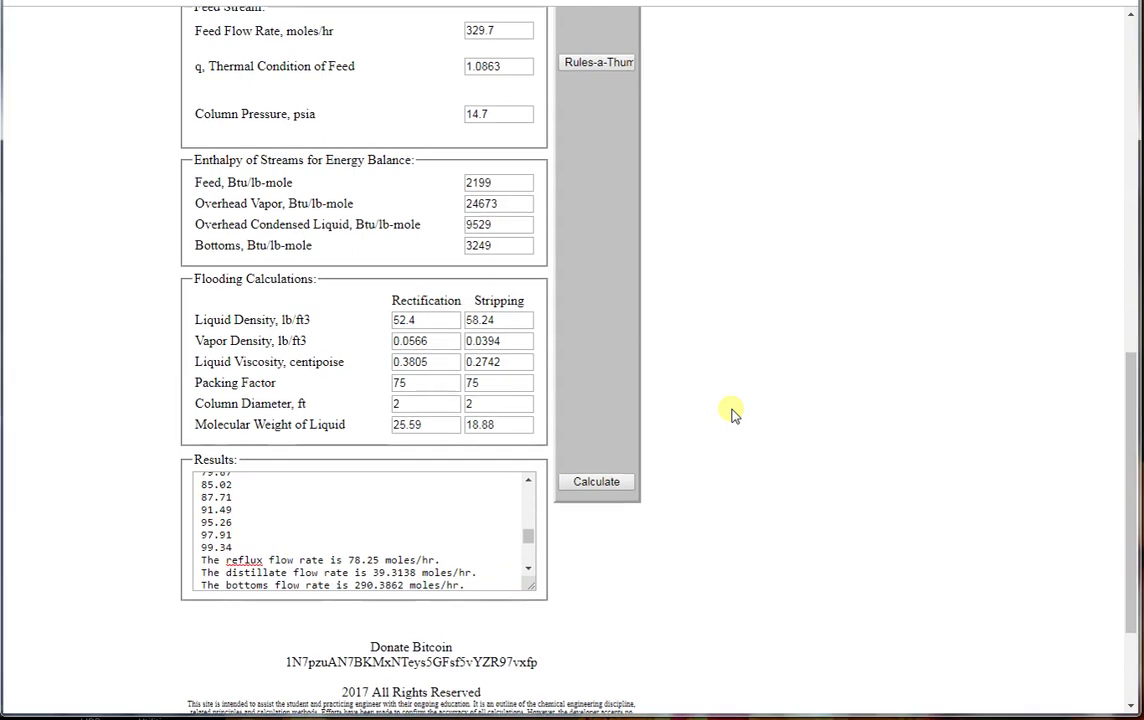
pyautogui.scroll(3, 733, 414)
# Restore the reflux multiple to 1.25, recalculate, and highlight the new count of 25 stages.
pyautogui.click(486, 311)
pyautogui.write('2')
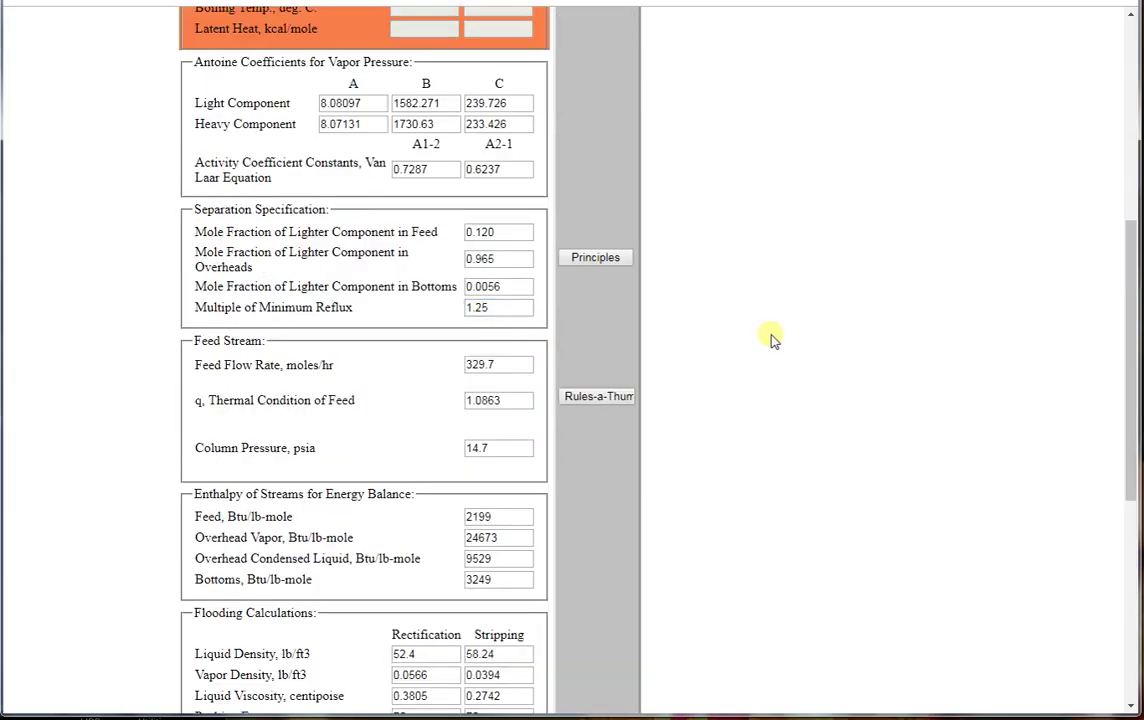
pyautogui.scroll(-2, 858, 527)
pyautogui.scroll(-2, 858, 527)
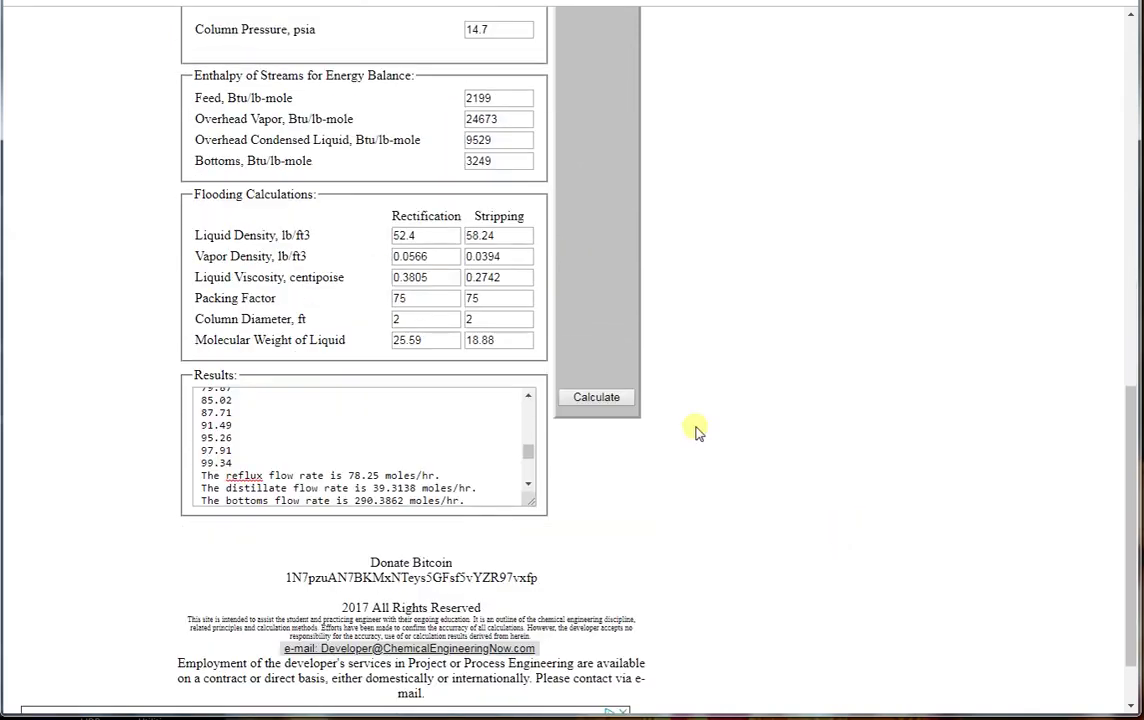
pyautogui.click(598, 400)
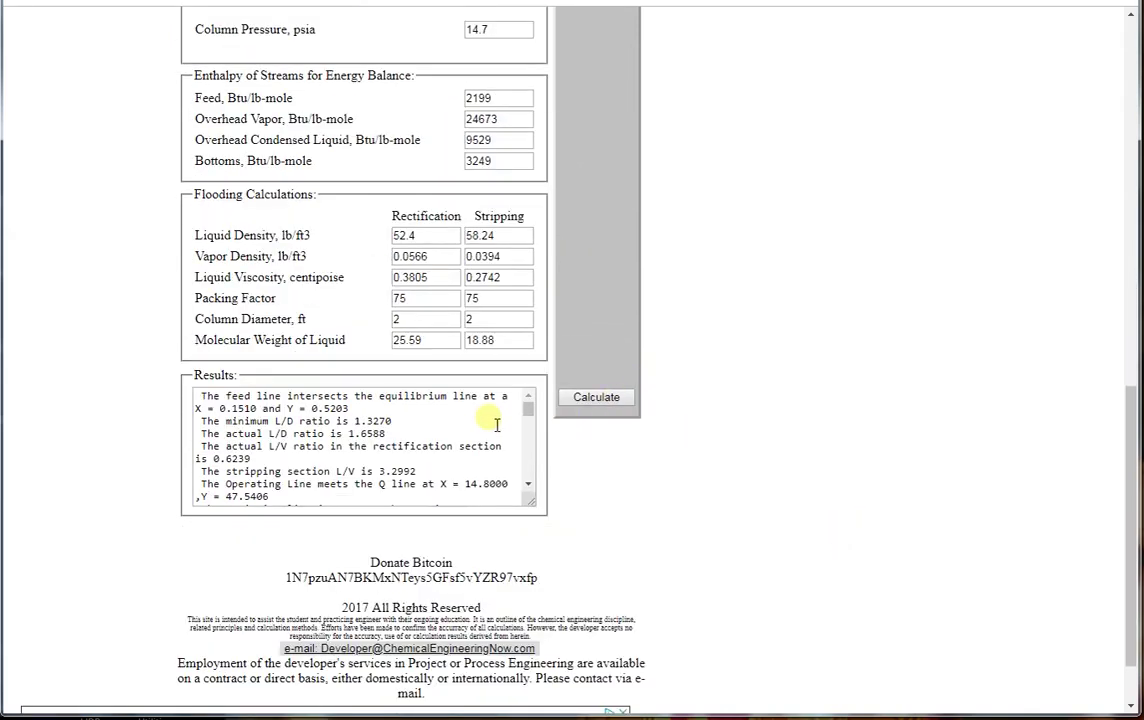
pyautogui.click(529, 487)
pyautogui.click(529, 487)
pyautogui.doubleClick(311, 447)
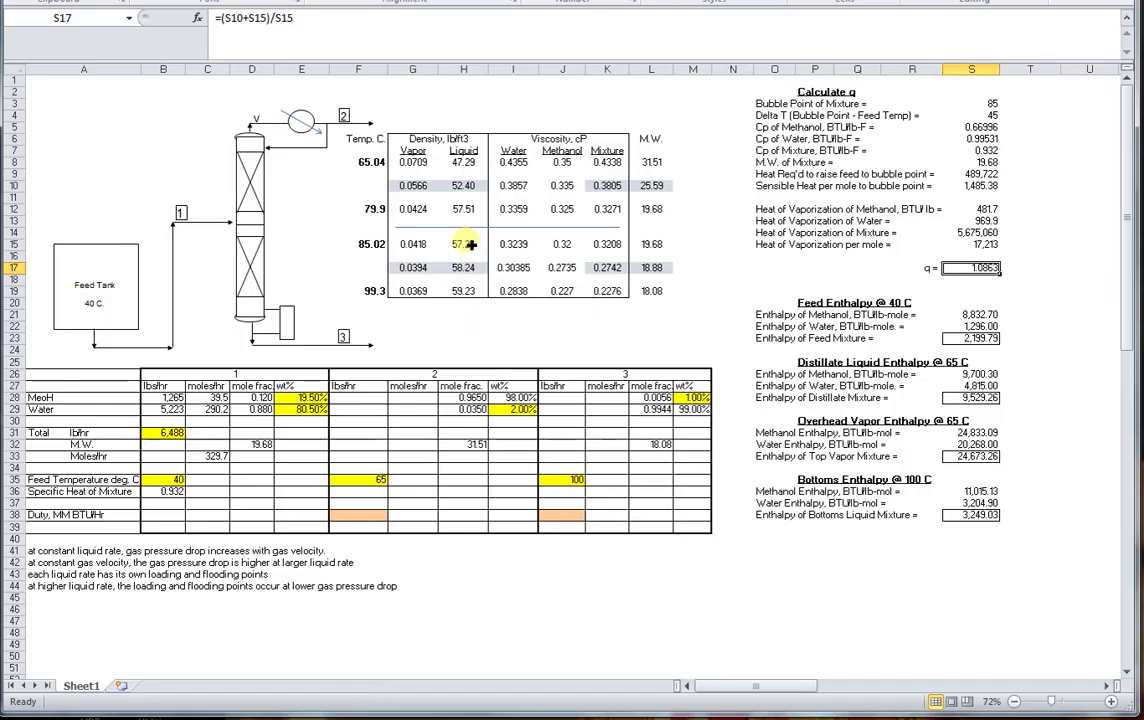
# Inspect the vapor density formulas in G8, G10, G12, G15, plus H8 liquid density and K8 viscosity.
pyautogui.moveTo(345, 162); pyautogui.dragTo(373, 293)
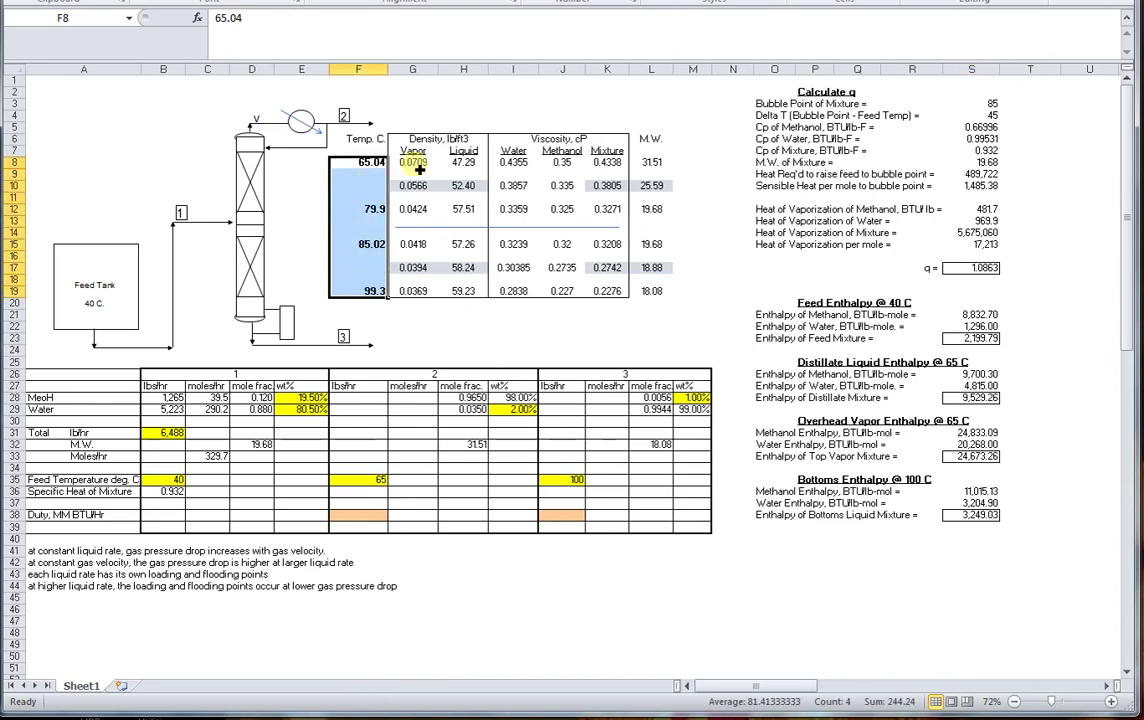
pyautogui.click(412, 162)
pyautogui.click(410, 291)
pyautogui.click(415, 244)
pyautogui.click(420, 211)
pyautogui.click(418, 240)
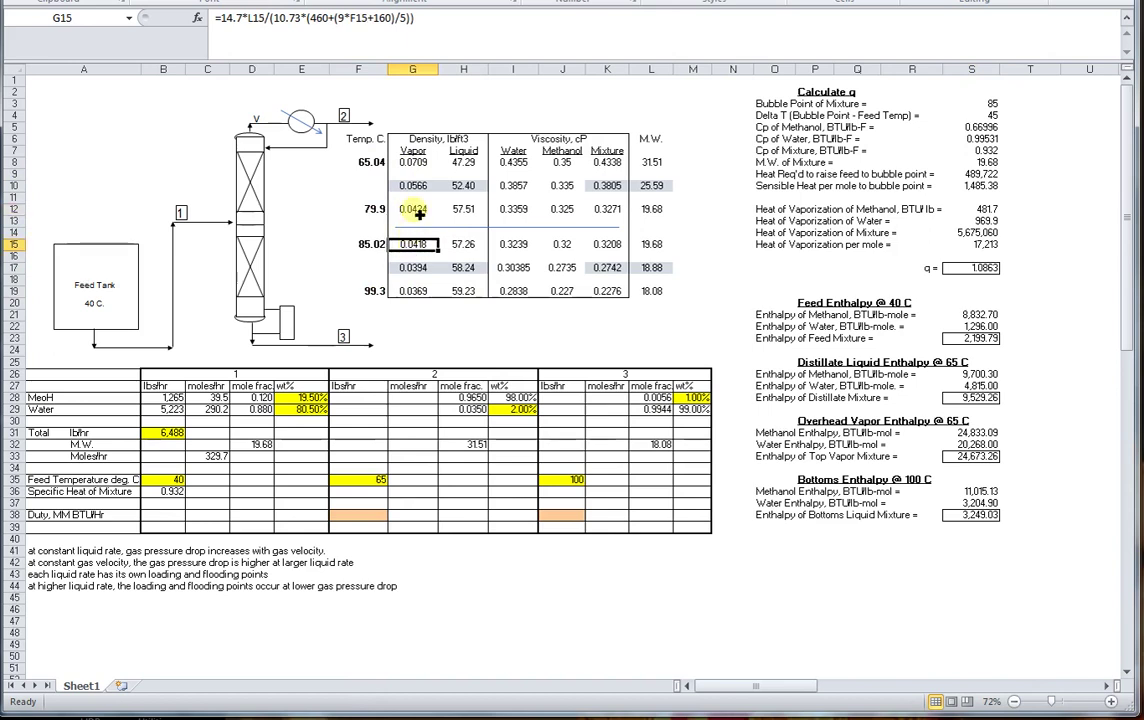
pyautogui.click(423, 212)
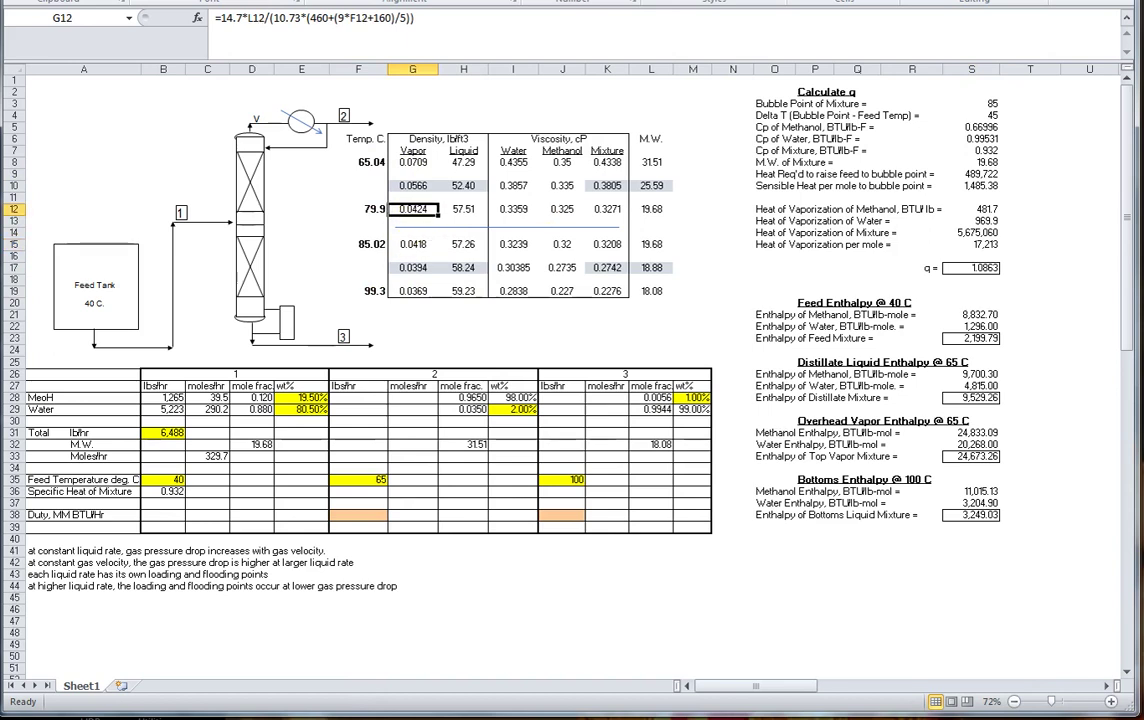
pyautogui.click(415, 165)
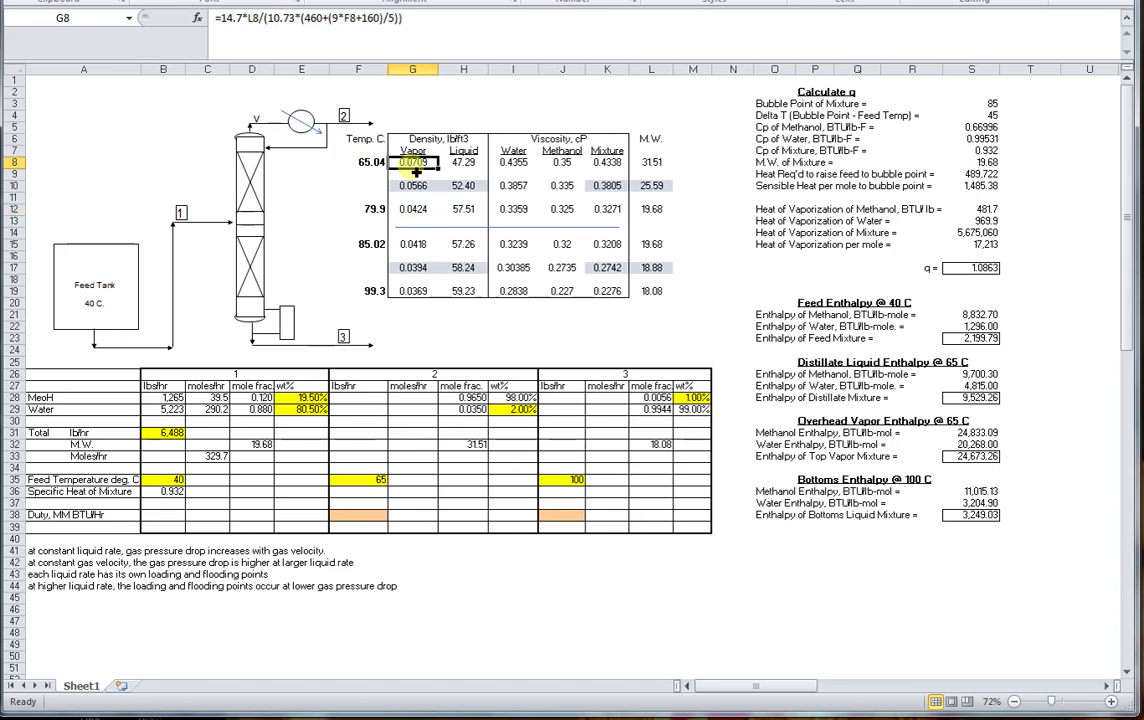
pyautogui.click(467, 166)
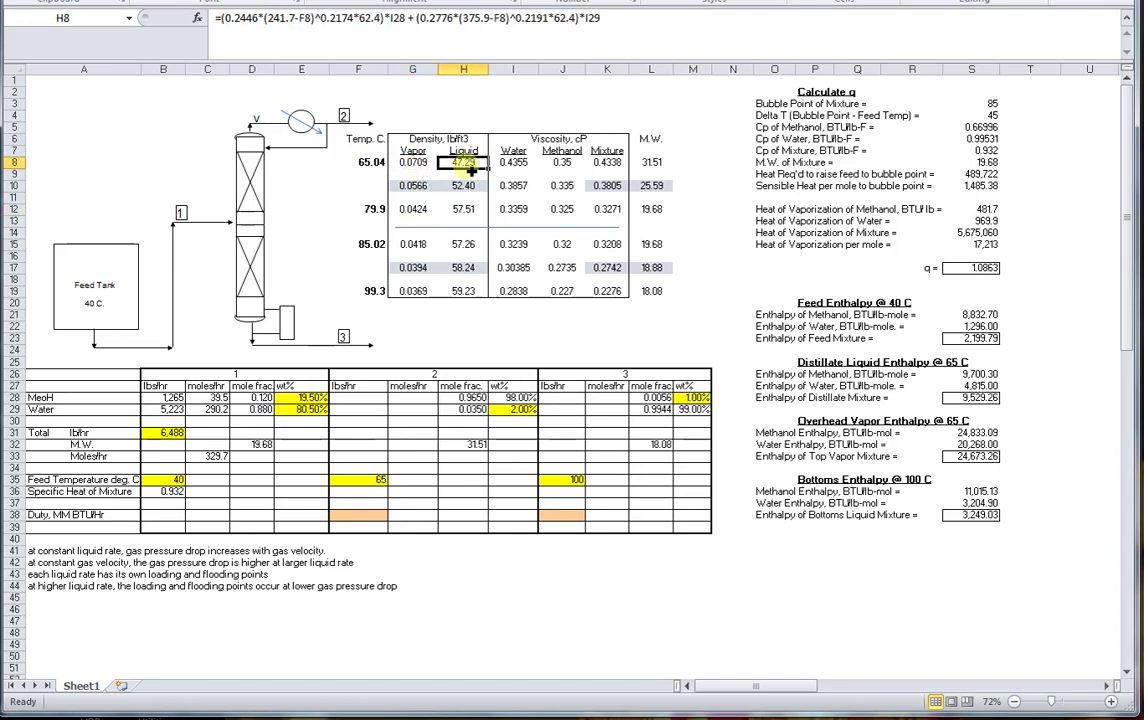
pyautogui.click(606, 163)
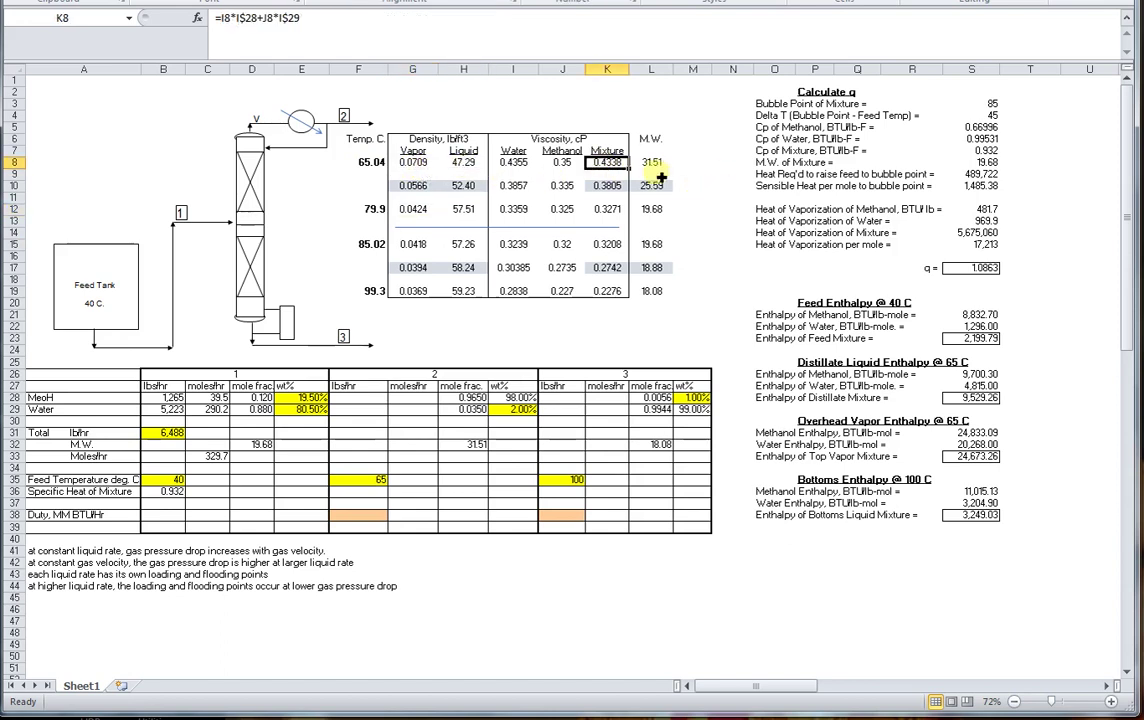
pyautogui.click(413, 210)
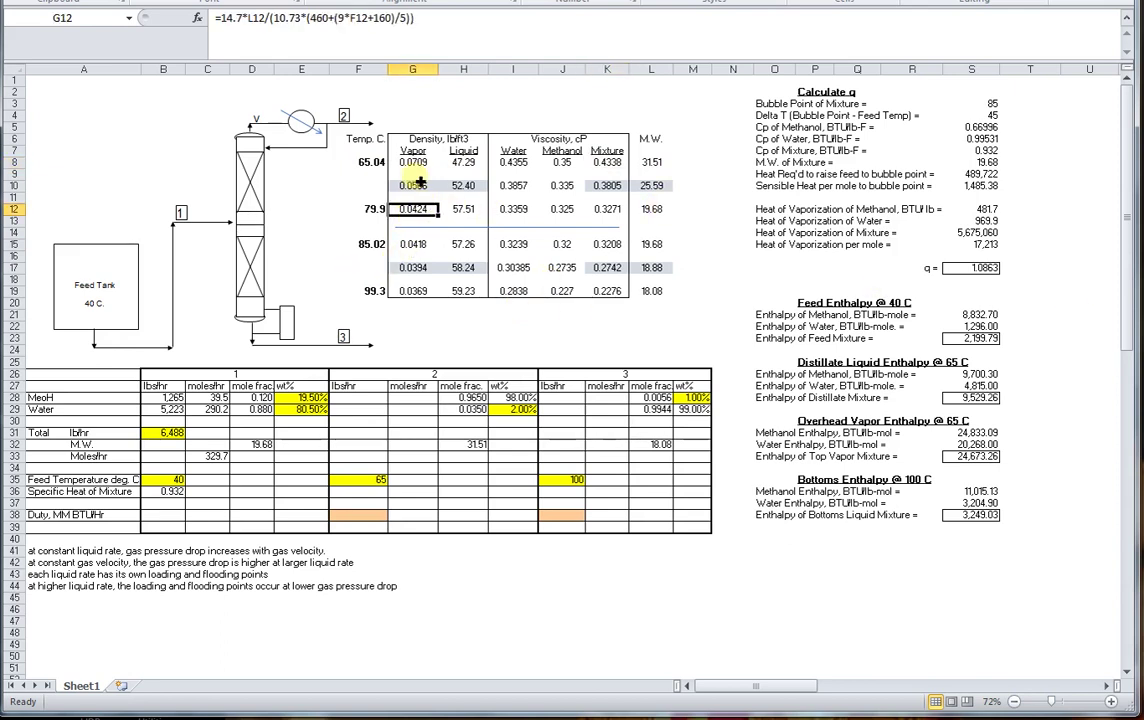
pyautogui.moveTo(421, 168); pyautogui.dragTo(424, 212)
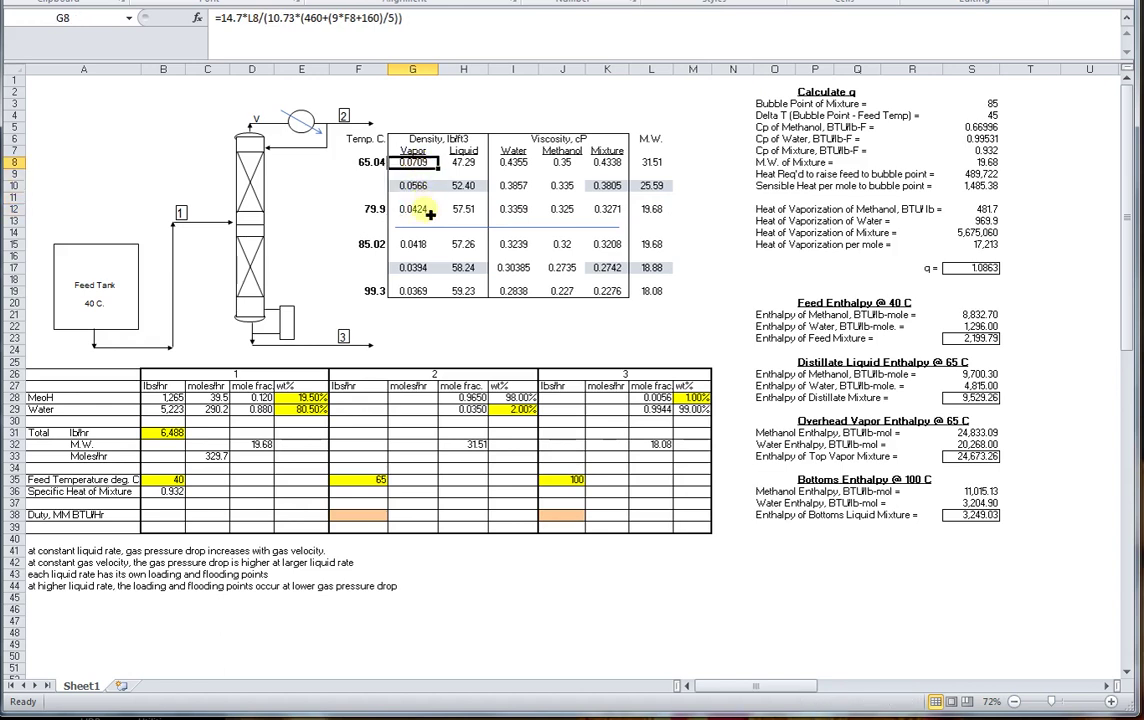
pyautogui.click(429, 213)
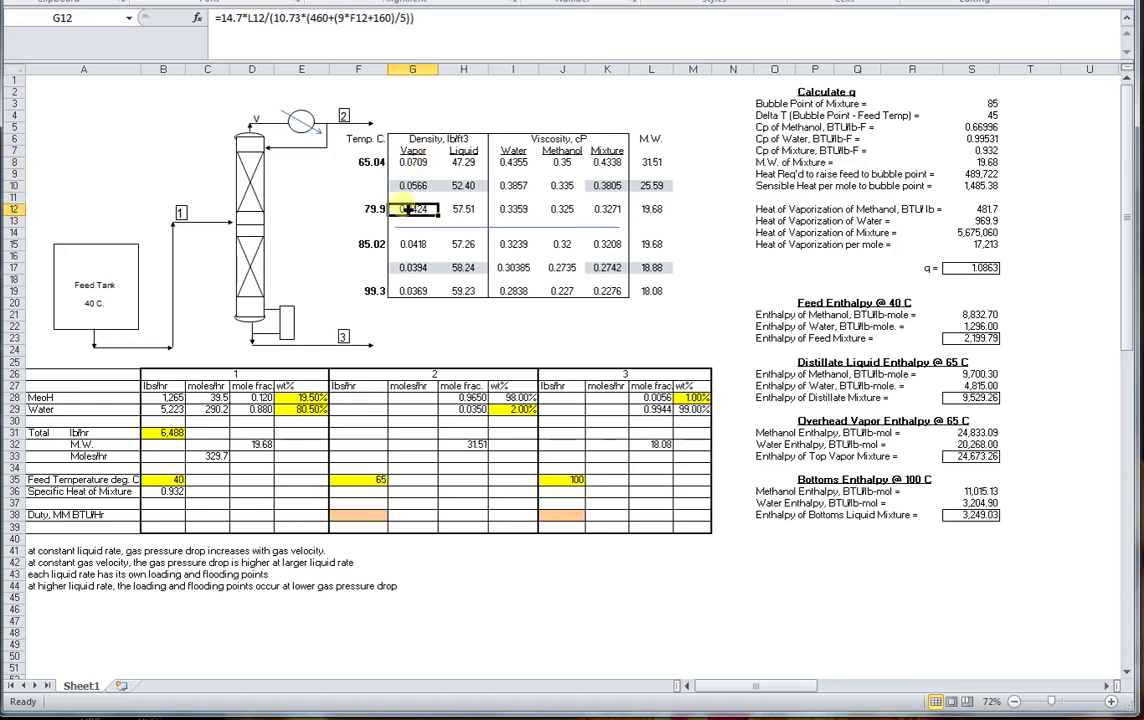
pyautogui.click(410, 186)
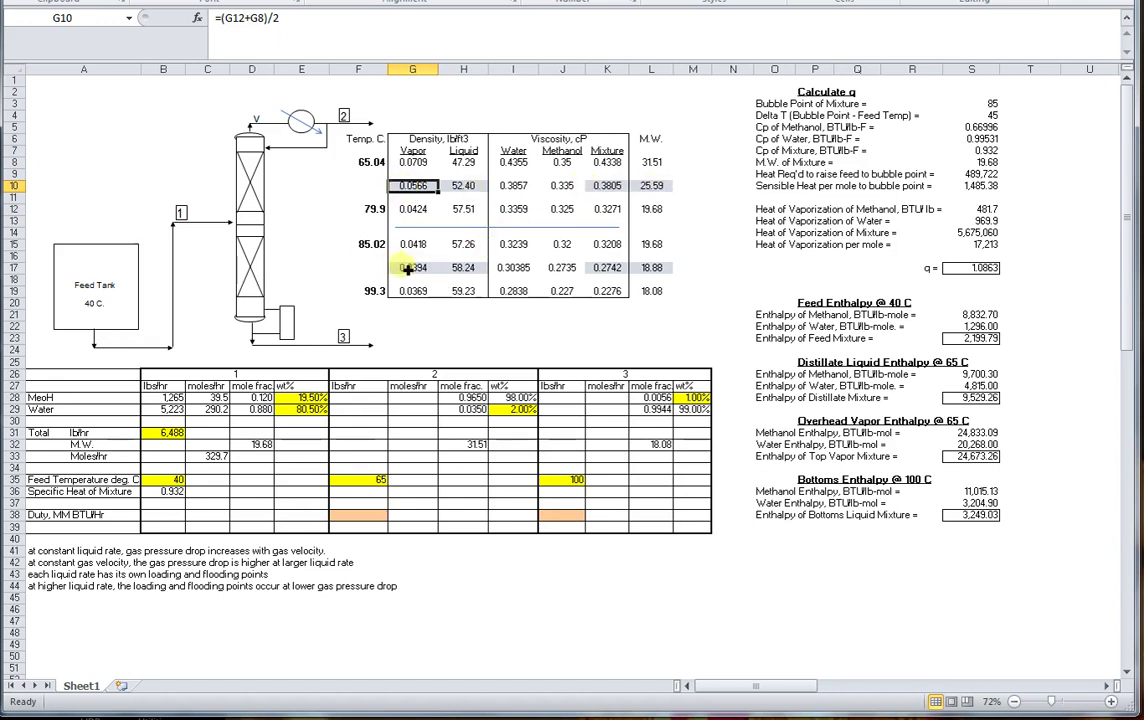
# Copy the G8 vapor density and recheck the G12, G15 and G19 formulas.
pyautogui.moveTo(412, 268); pyautogui.dragTo(449, 264)
pyautogui.moveTo(410, 186); pyautogui.dragTo(470, 188)
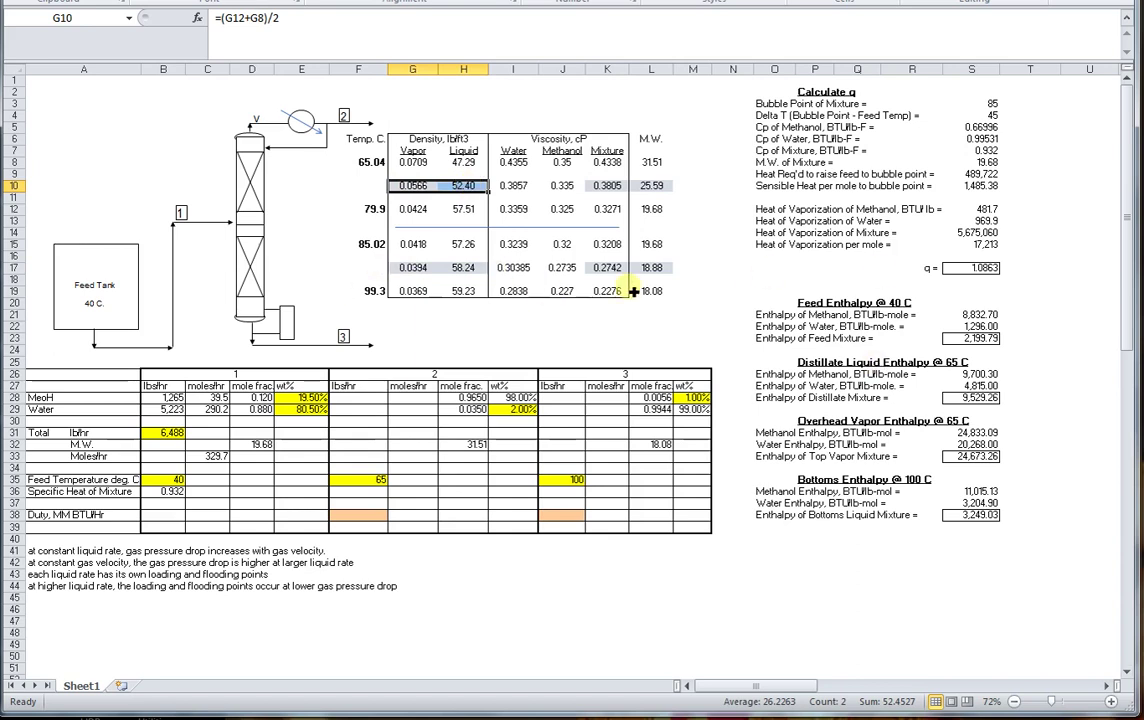
pyautogui.click(418, 166)
pyautogui.hotkey('ctrl', 'c')
pyautogui.click(420, 212)
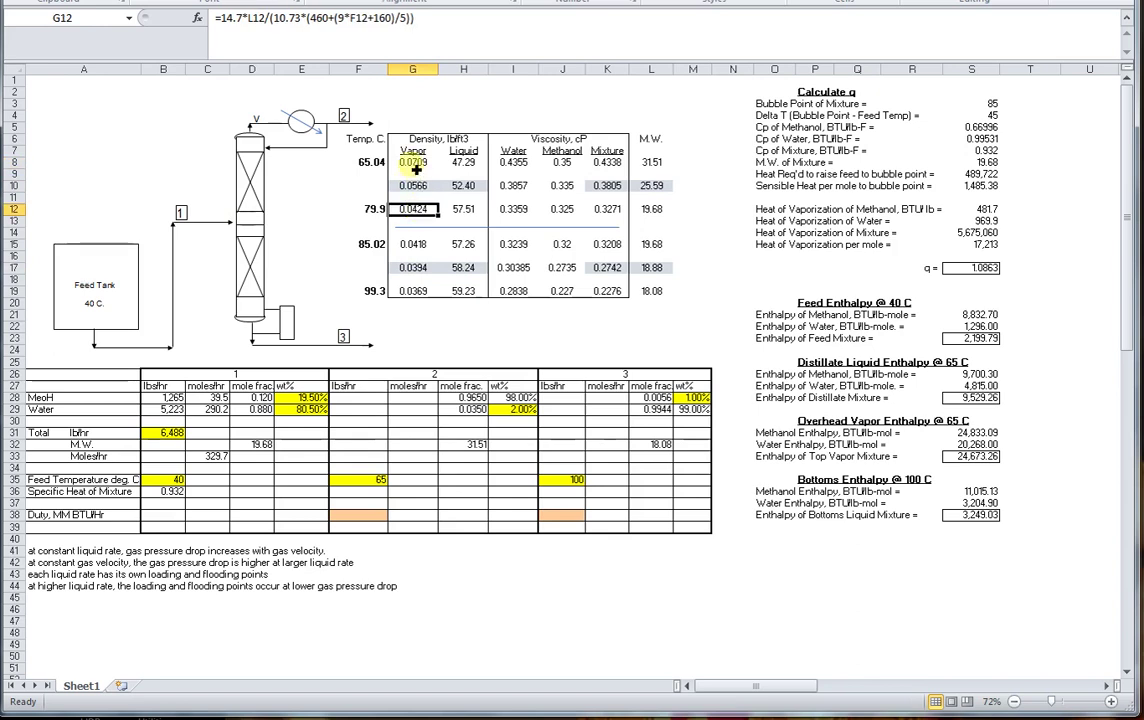
pyautogui.click(418, 166)
pyautogui.click(420, 214)
pyautogui.click(418, 245)
pyautogui.click(418, 291)
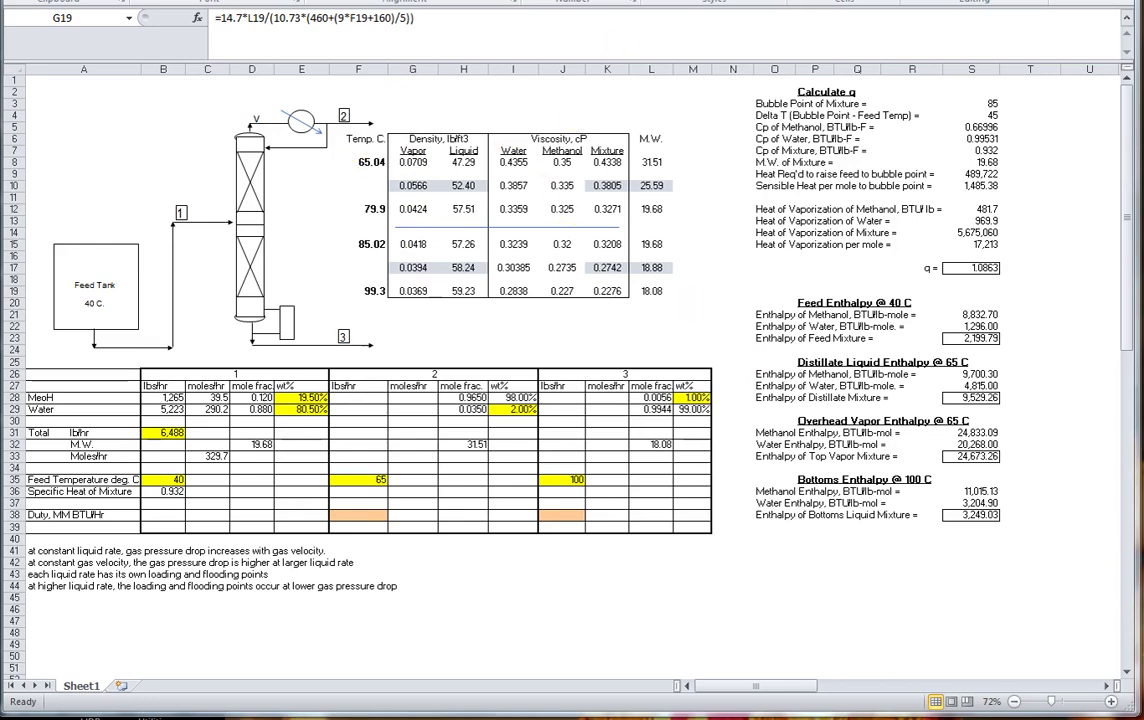
pyautogui.hotkey('alt', 'Tab')
# Run the distillation calculation with the current inputs.
pyautogui.scroll(5, 761, 393)
pyautogui.scroll(4, 754, 393)
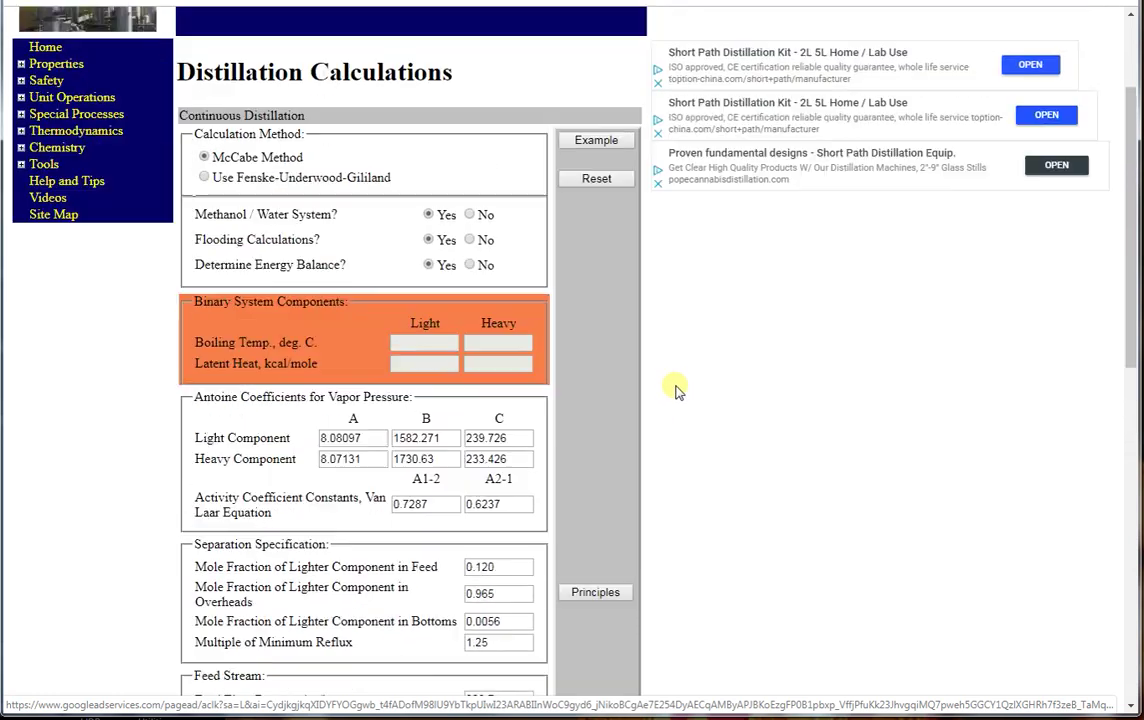
pyautogui.scroll(-5, 677, 395)
pyautogui.scroll(-3, 680, 395)
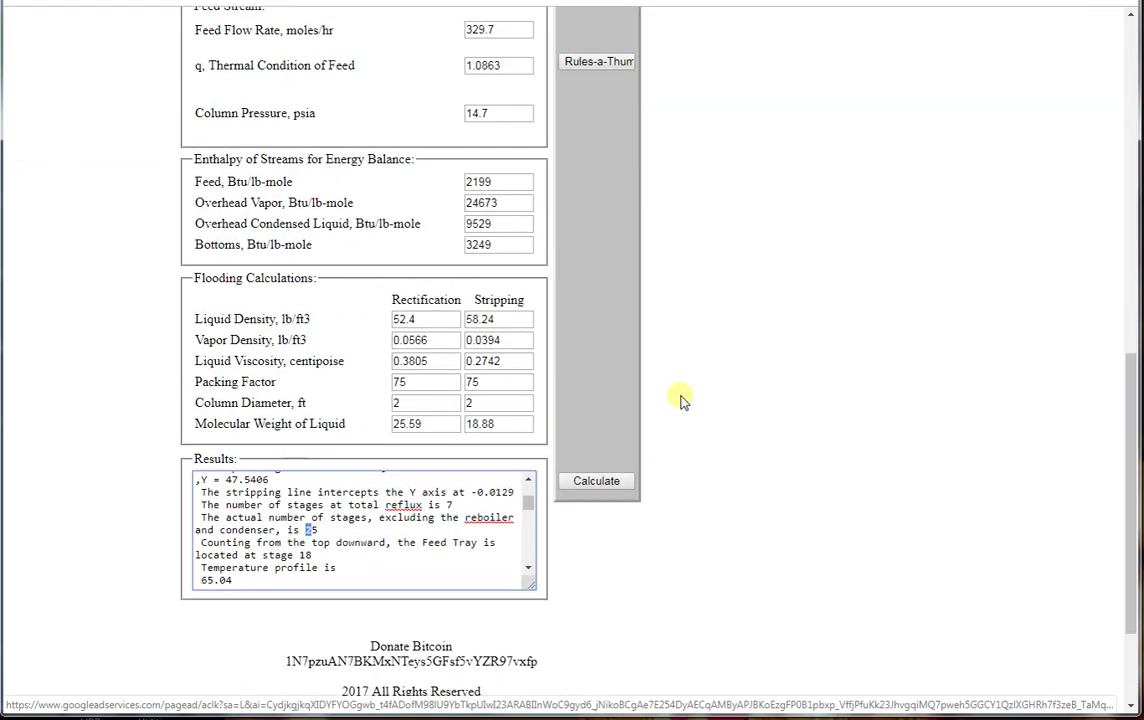
pyautogui.click(598, 483)
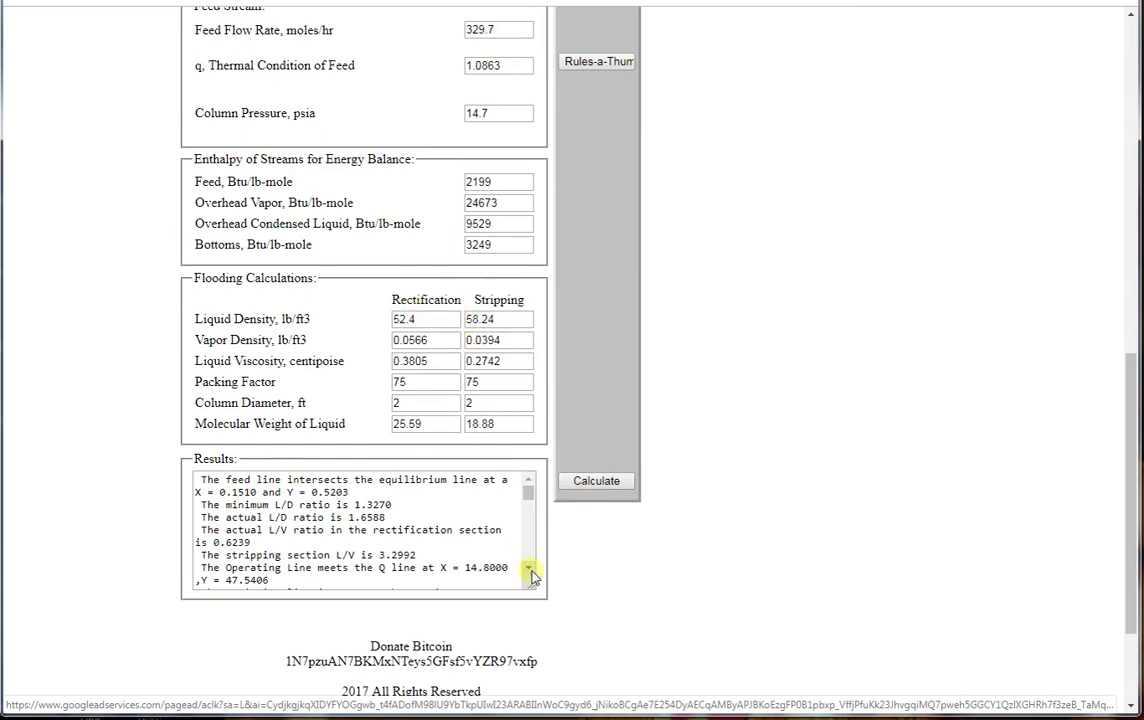
# Set both column diameters to 3 ft, recalculate, and highlight 21.59% and 22.35% flooding.
pyautogui.scroll(-2, 530, 570)
pyautogui.scroll(-6, 530, 573)
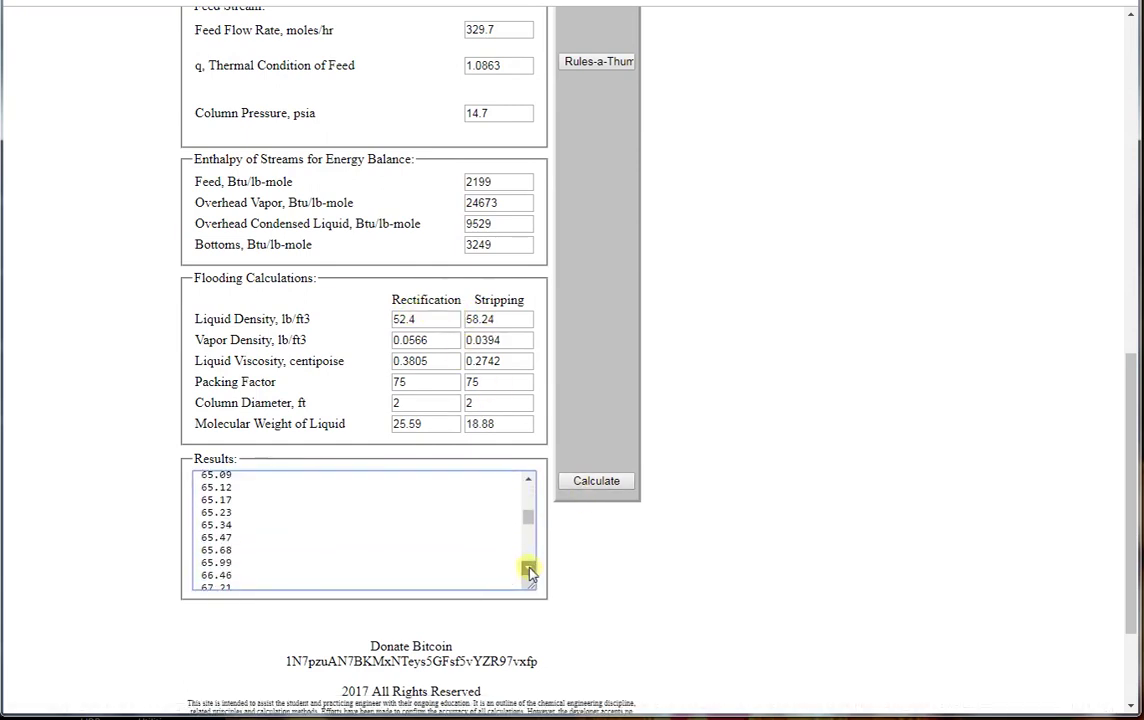
pyautogui.scroll(-1, 530, 573)
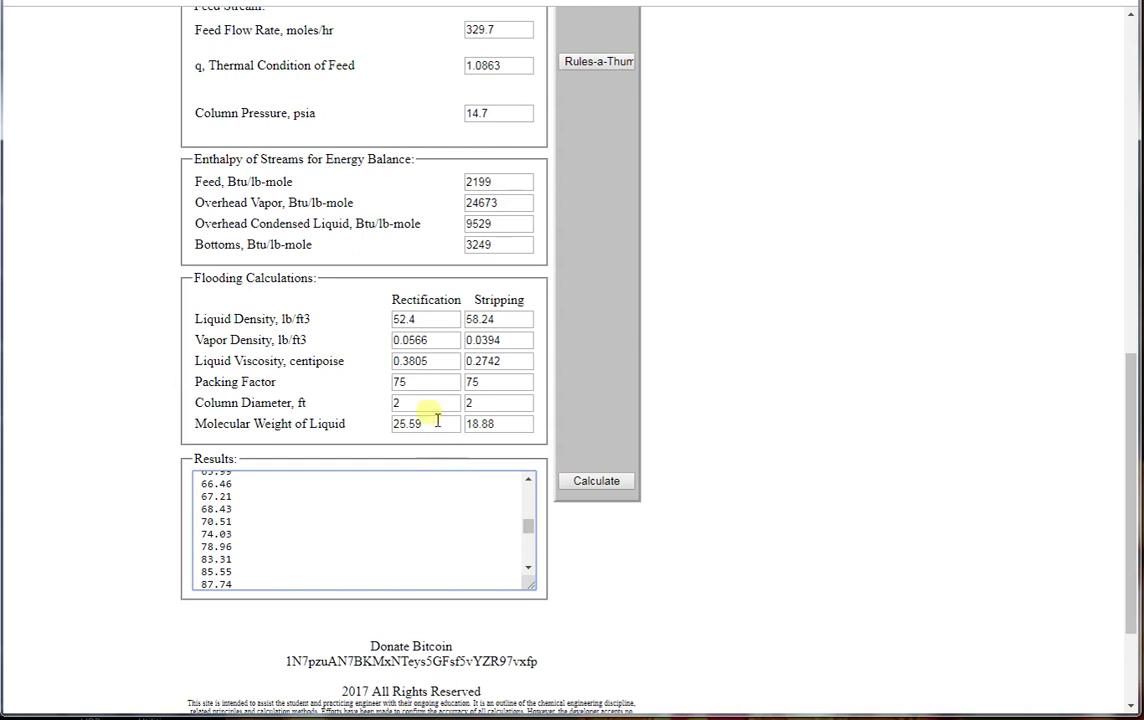
pyautogui.moveTo(432, 404); pyautogui.dragTo(375, 405)
pyautogui.write('3')
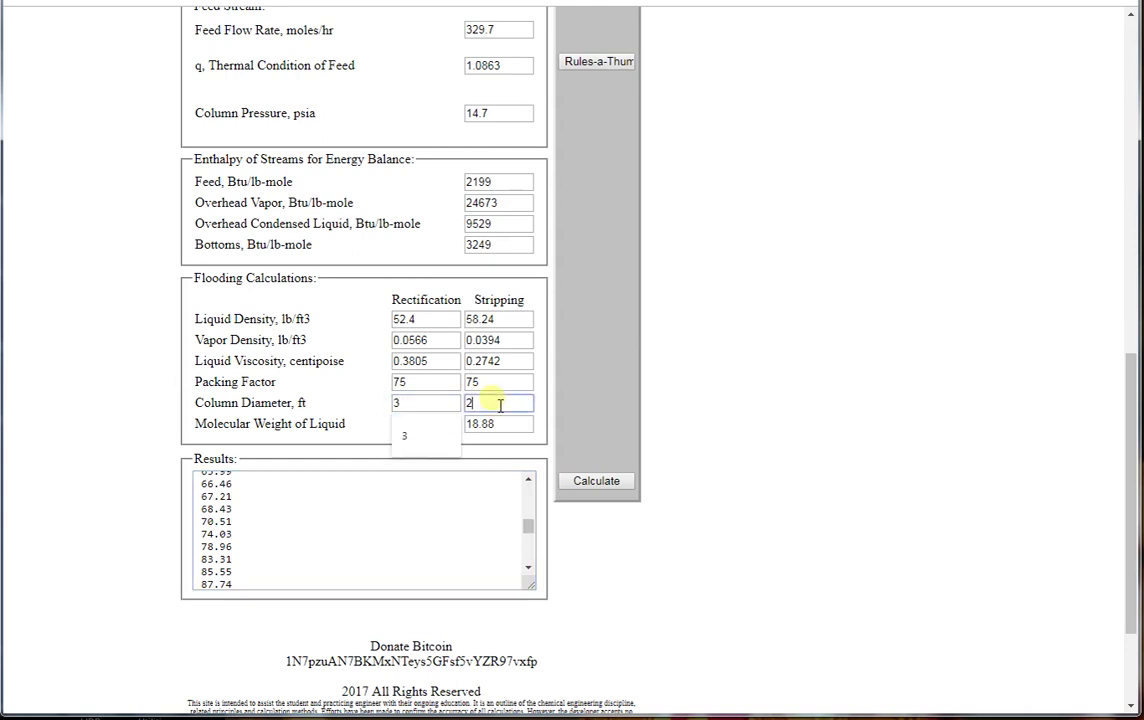
pyautogui.doubleClick(470, 403)
pyautogui.write('3')
pyautogui.click(583, 481)
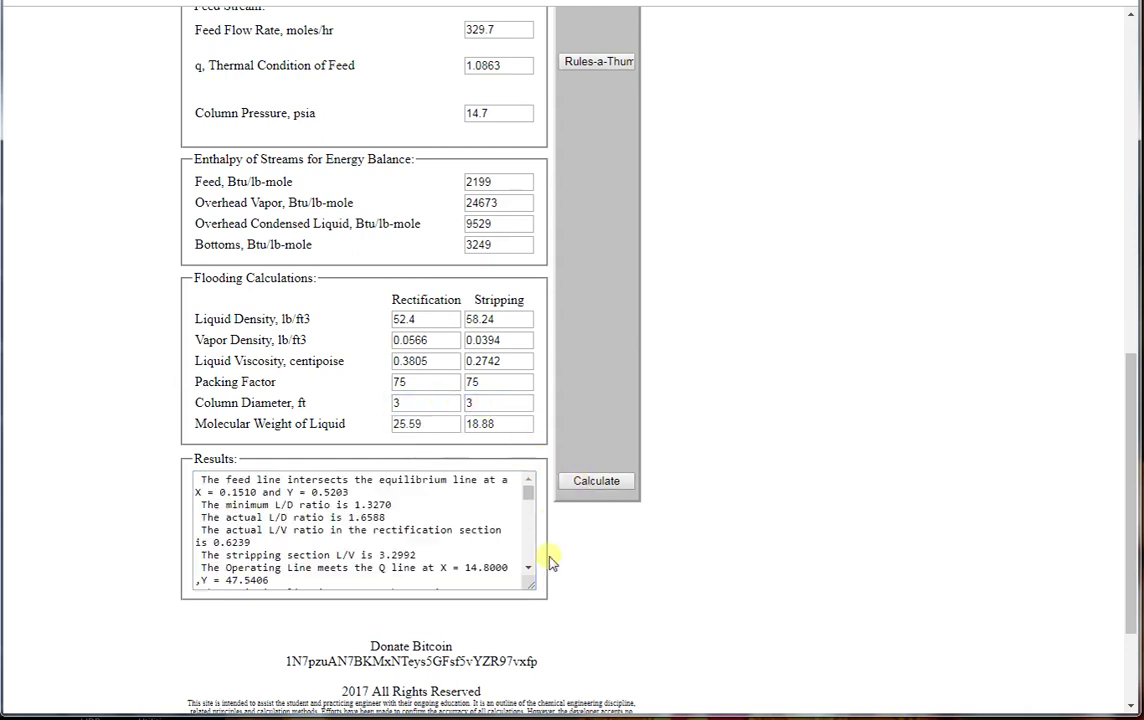
pyautogui.scroll(-2, 530, 573)
pyautogui.scroll(-10, 530, 573)
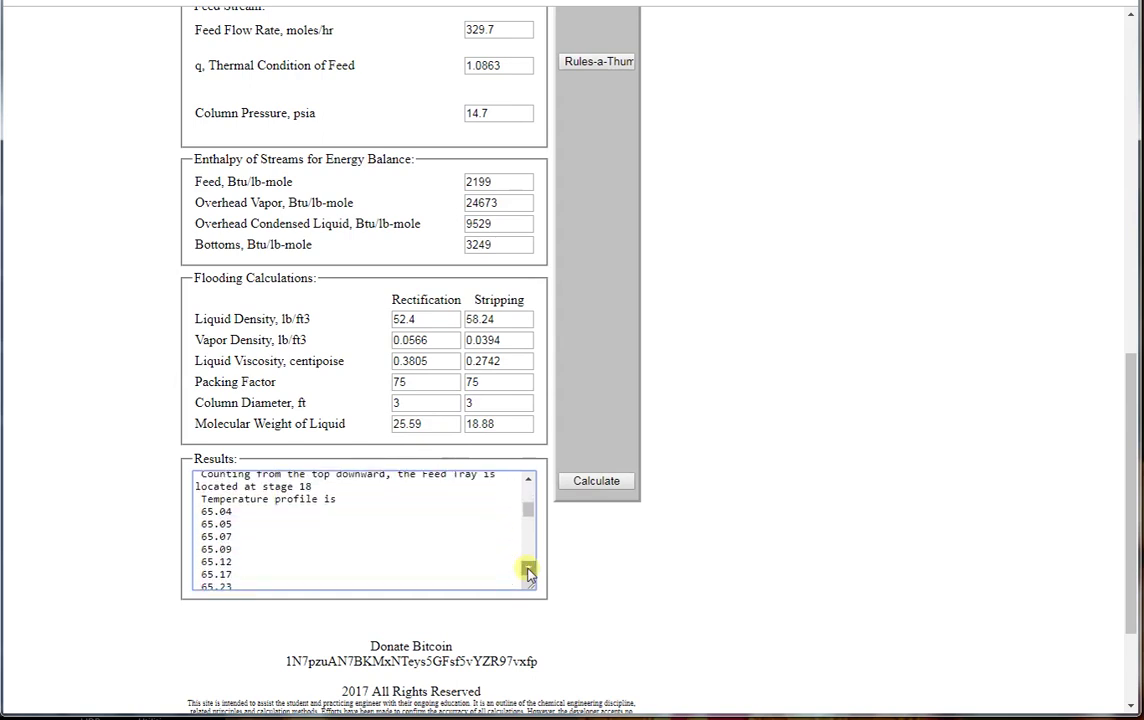
pyautogui.scroll(-5, 530, 573)
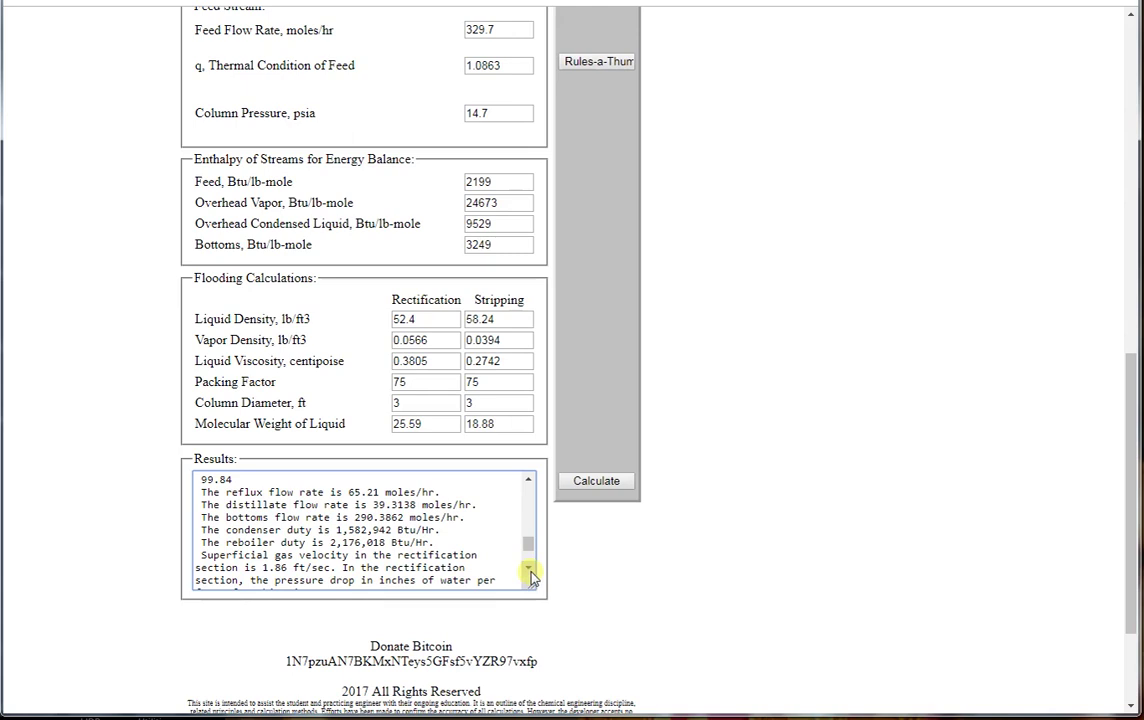
pyautogui.scroll(-3, 521, 573)
pyautogui.doubleClick(356, 507)
pyautogui.doubleClick(378, 569)
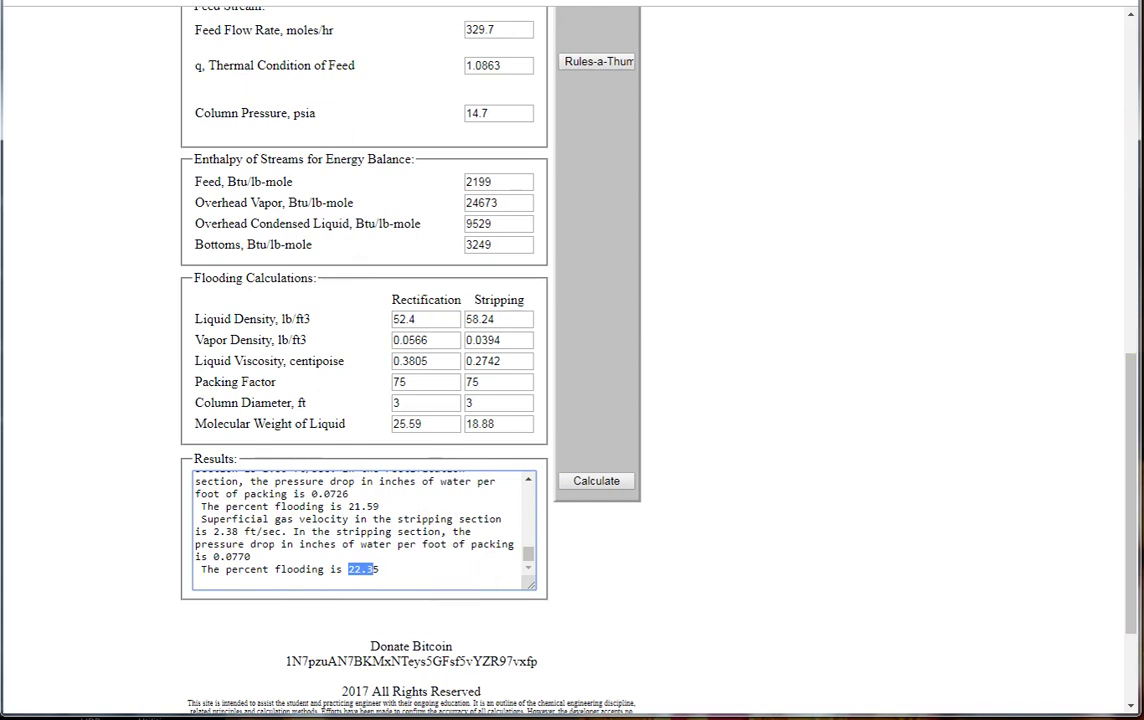
# Set both column diameters to 2 ft, recalculate, and mark the 48.72% and 50.99% flooding values.
pyautogui.doubleClick(421, 410)
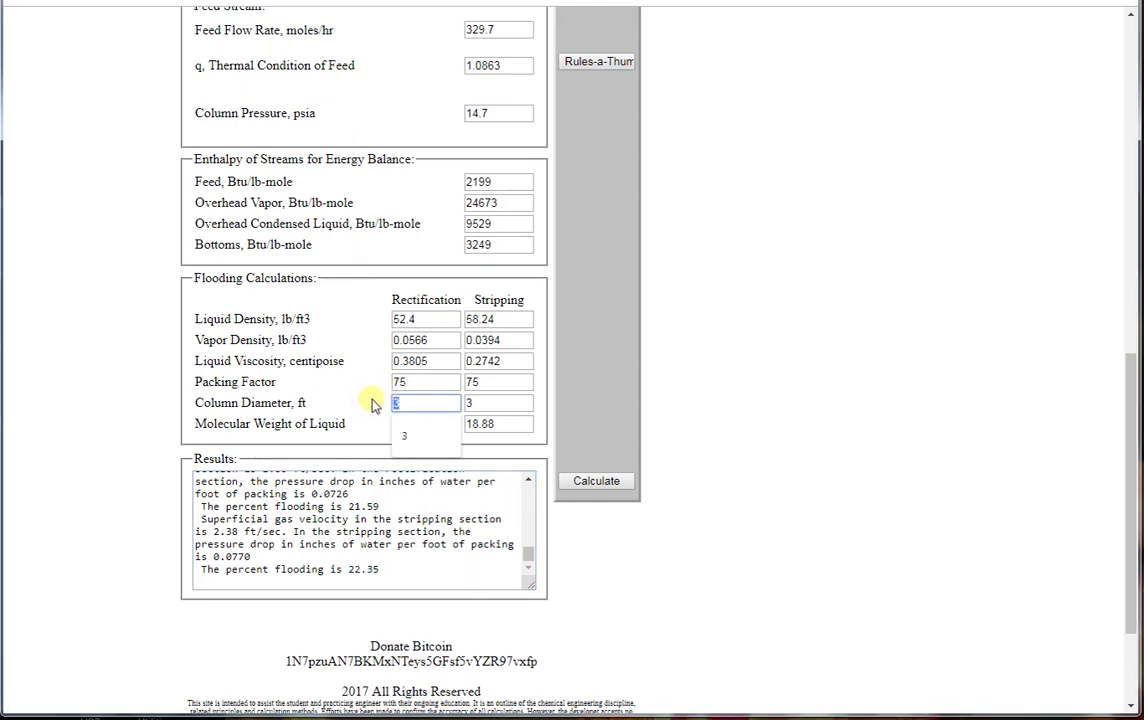
pyautogui.write('2')
pyautogui.doubleClick(498, 403)
pyautogui.write('2')
pyautogui.click(580, 481)
pyautogui.scroll(-1, 528, 570)
pyautogui.scroll(-10, 528, 570)
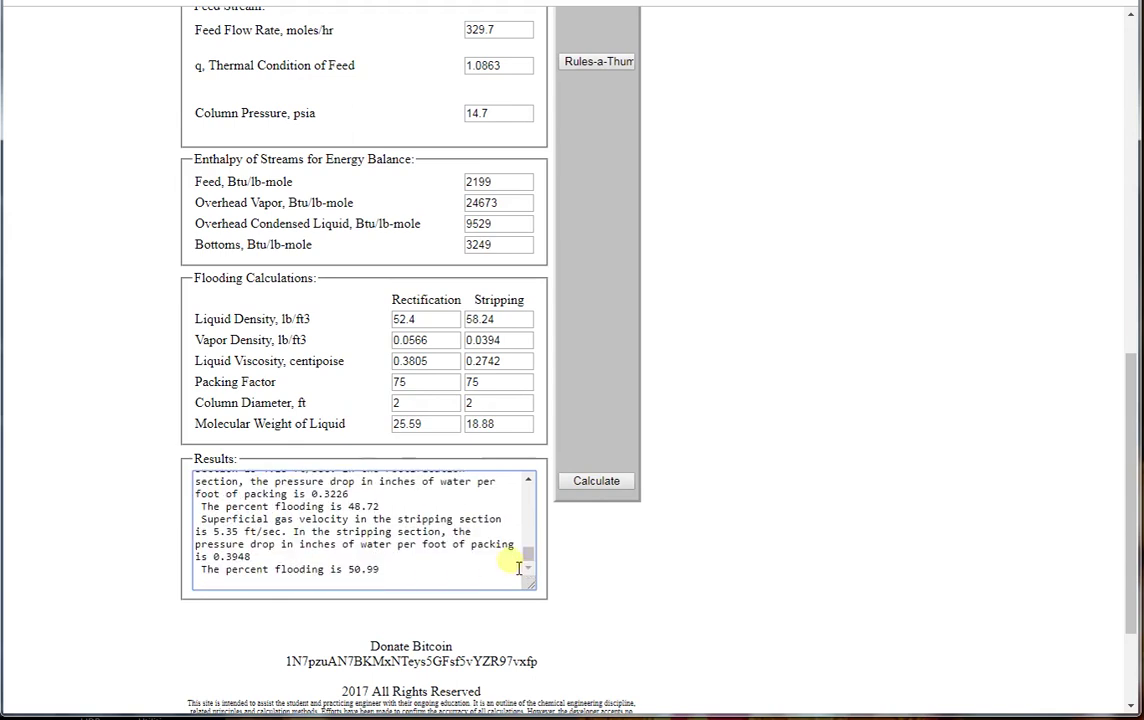
pyautogui.moveTo(348, 506); pyautogui.dragTo(380, 506)
pyautogui.moveTo(348, 569); pyautogui.dragTo(376, 573)
pyautogui.click(332, 528)
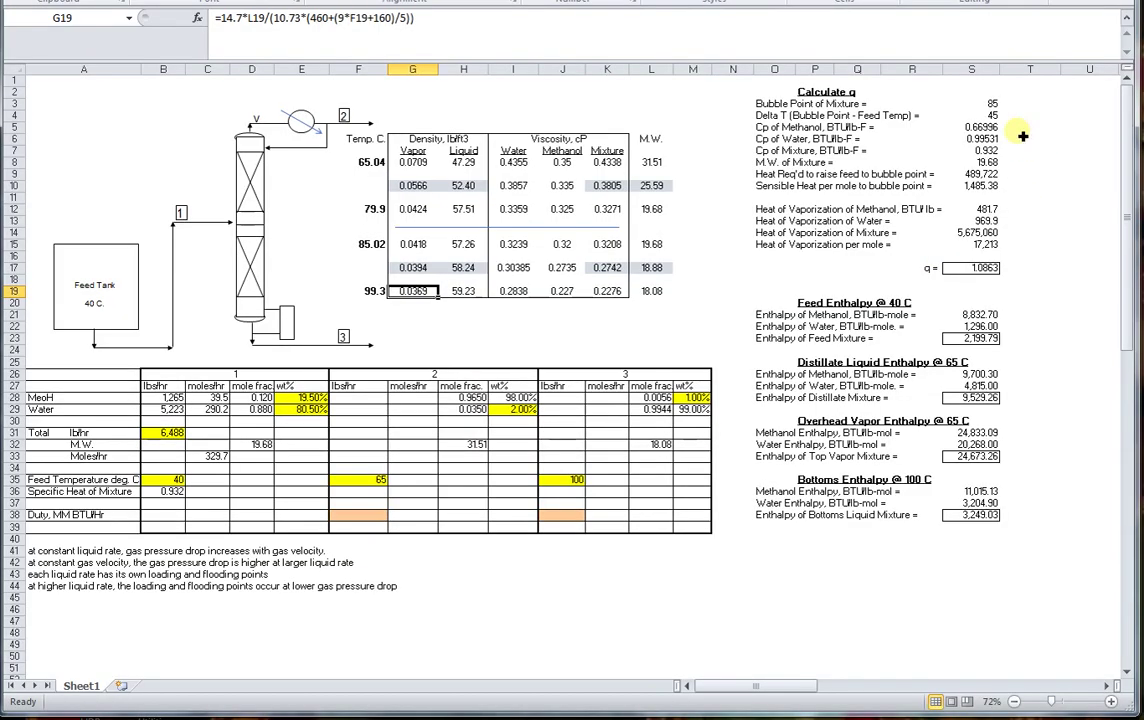
# Inspect the enthalpy formulas for feed S23, distillate S28, top vapor S33 and bottoms S38.
pyautogui.click(985, 341)
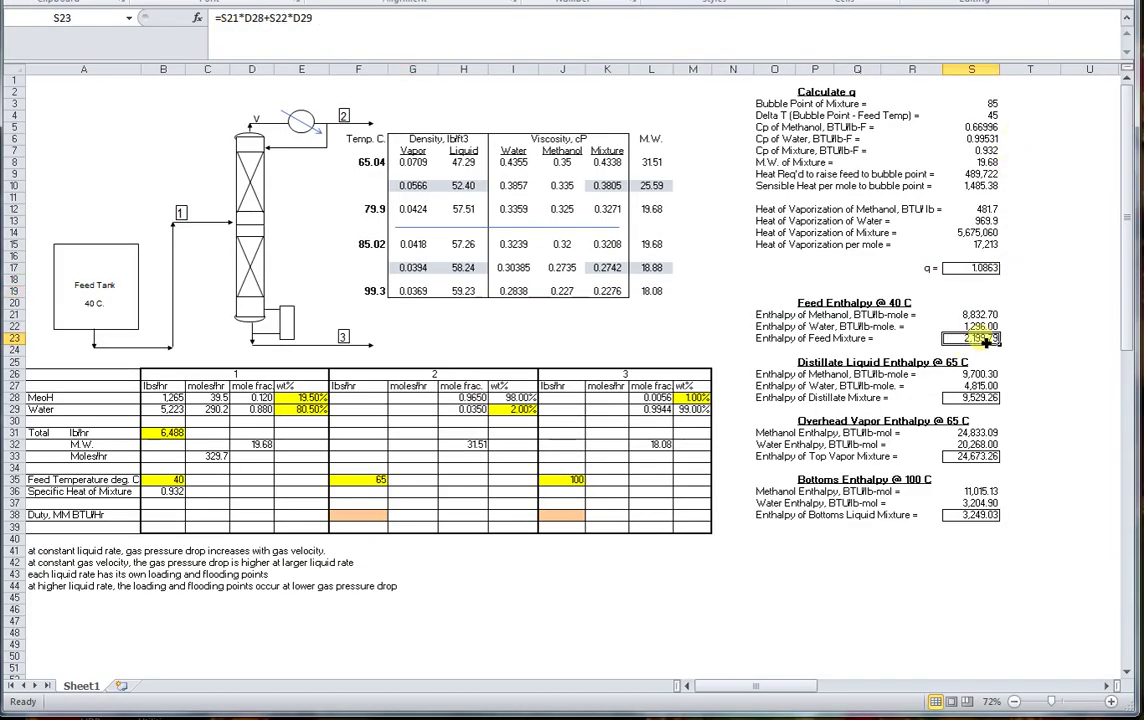
pyautogui.click(980, 398)
pyautogui.click(982, 458)
pyautogui.click(972, 514)
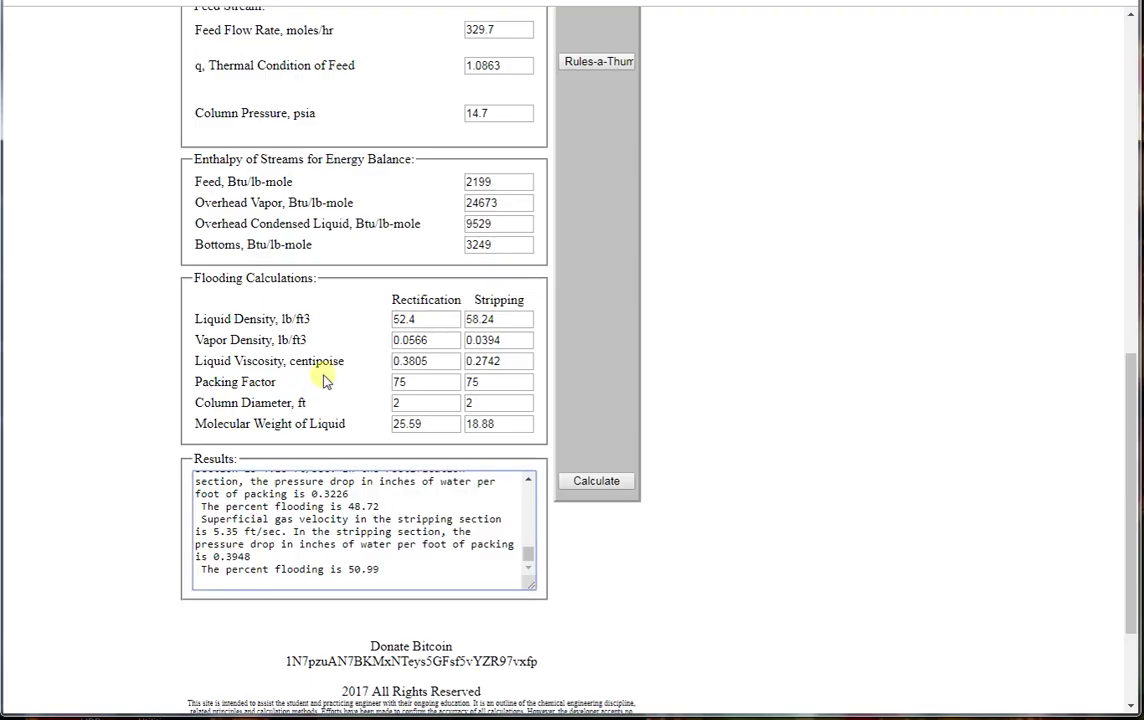
# Check the overhead and bottoms enthalpy entries, recalculate, and mark the 1,582,942 and 2,176,018 Btu/Hr duties.
pyautogui.scroll(1, 442, 330)
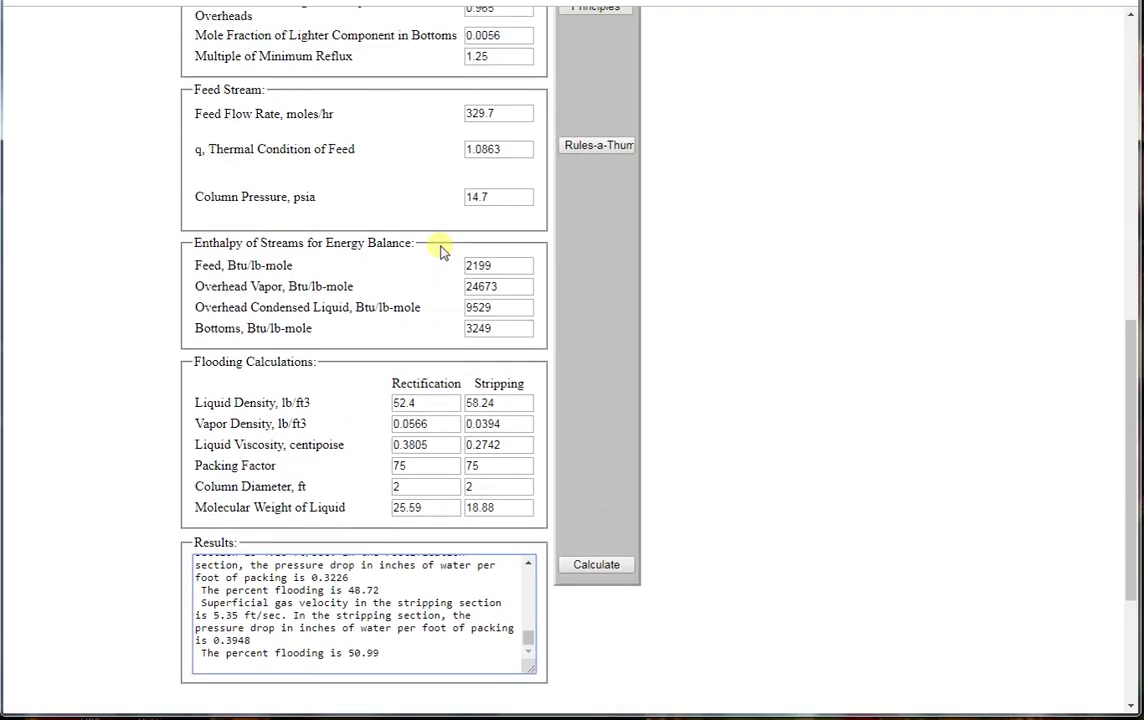
pyautogui.click(518, 288)
pyautogui.click(506, 328)
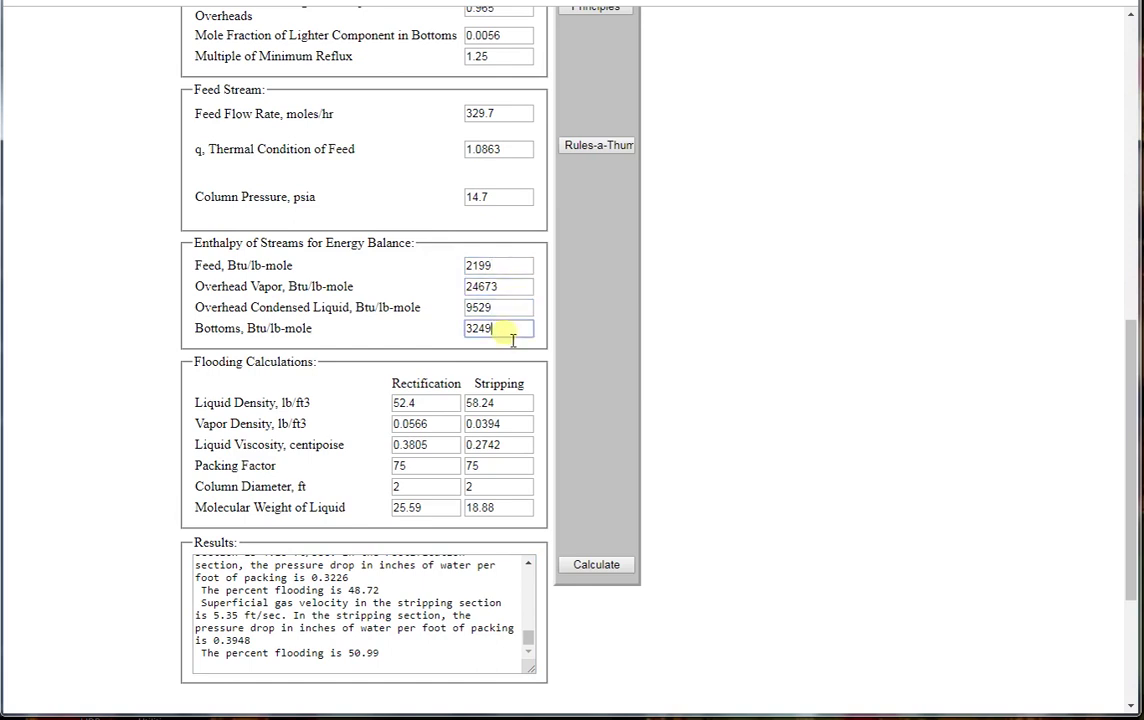
pyautogui.click(590, 566)
pyautogui.click(529, 654)
pyautogui.moveTo(529, 656); pyautogui.dragTo(530, 656)
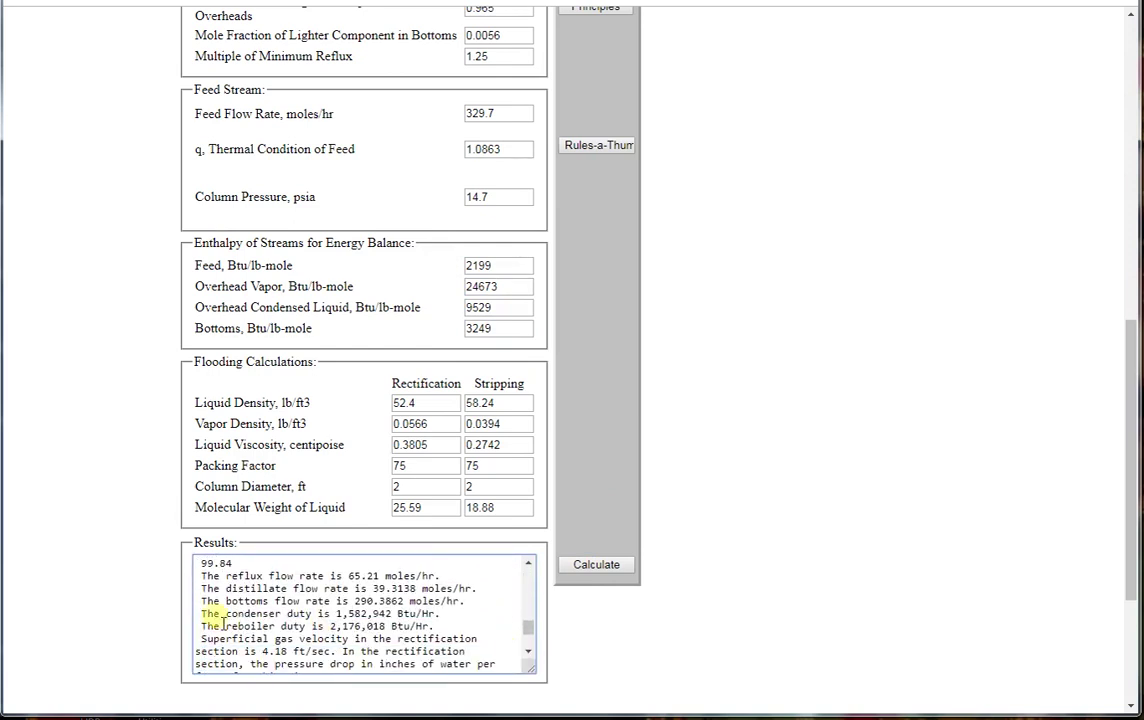
pyautogui.moveTo(201, 614); pyautogui.dragTo(452, 627)
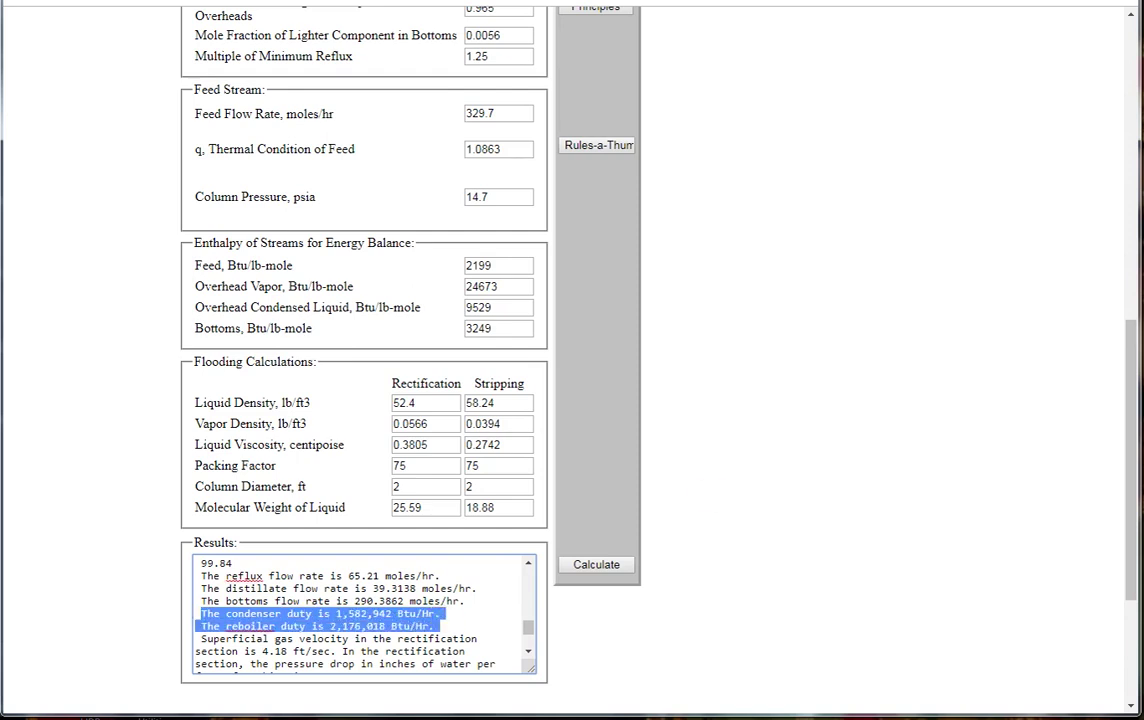